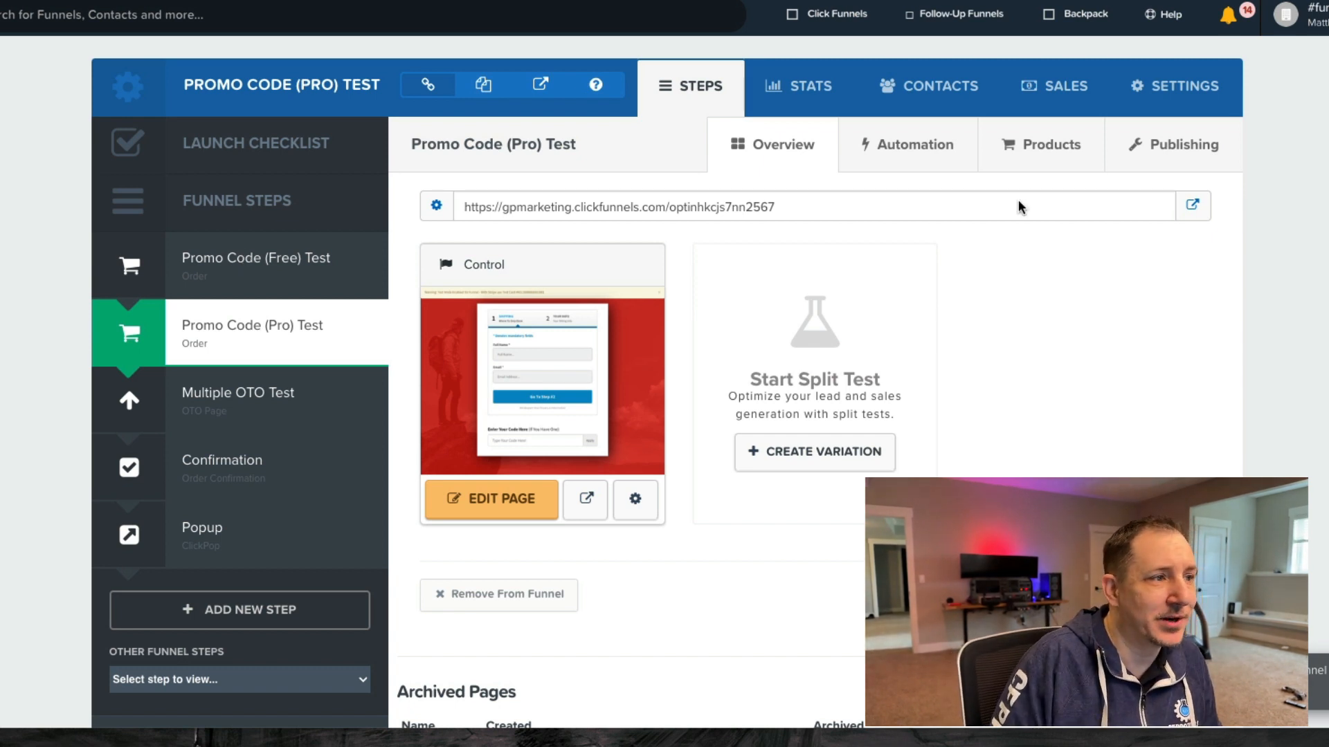
- Open the live order page in a new tab, enter the test buyer's first name, and begin their e-mail
{"action": "left_click", "coordinate": [1190, 206]}
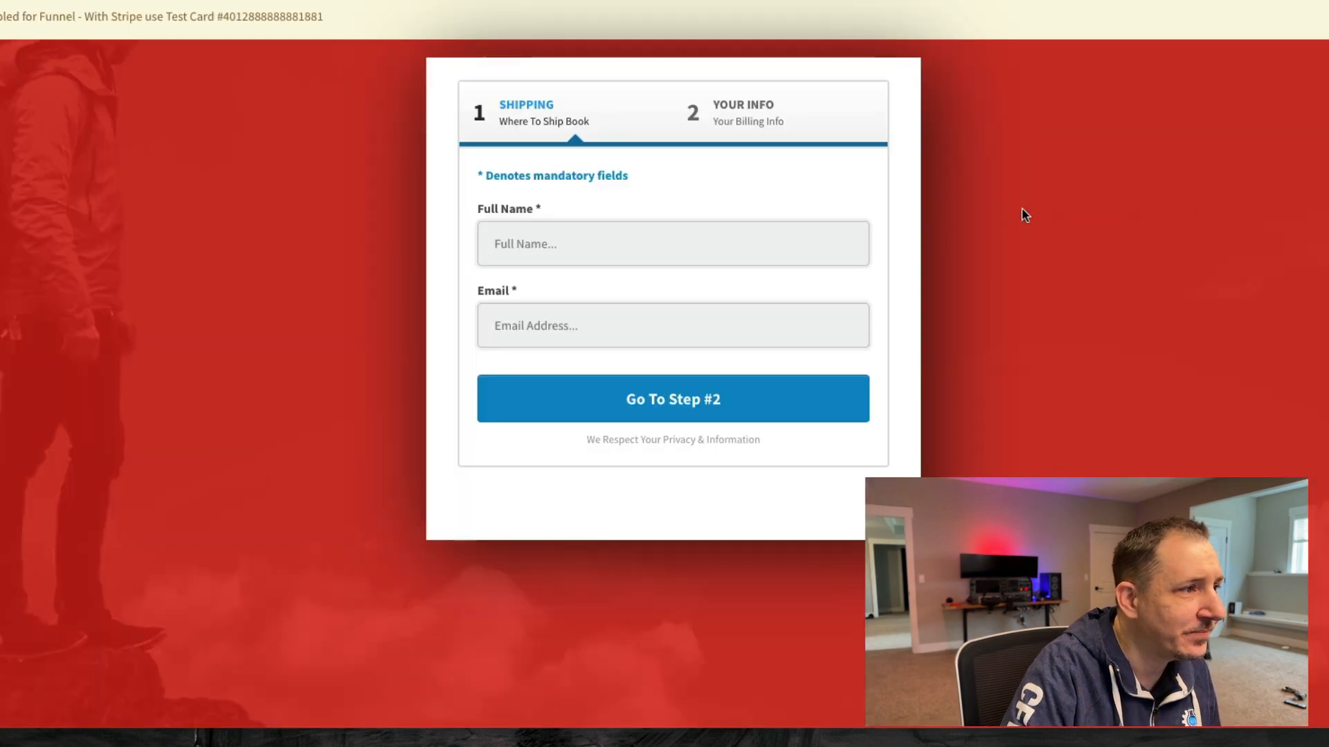
{"action": "left_click", "coordinate": [594, 247]}
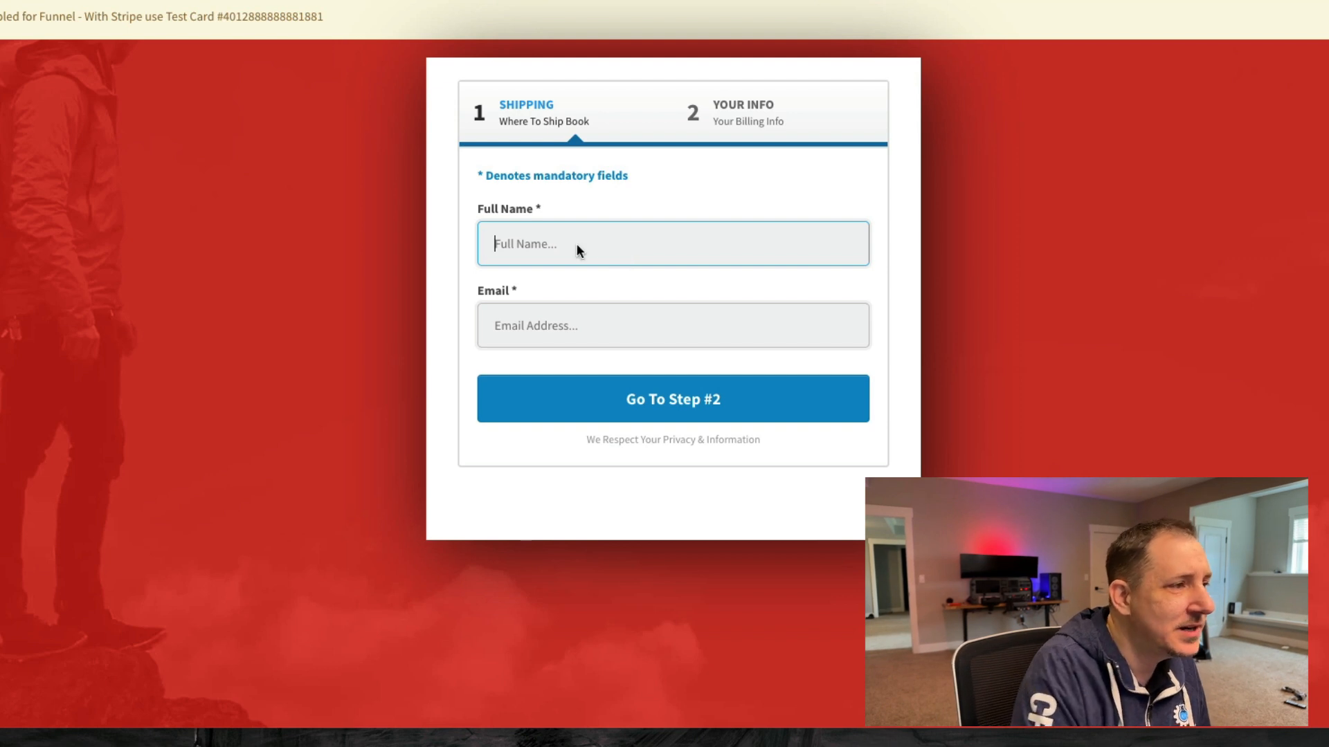
{"action": "type", "text": "Matt"}
{"action": "key", "text": "Tab"}
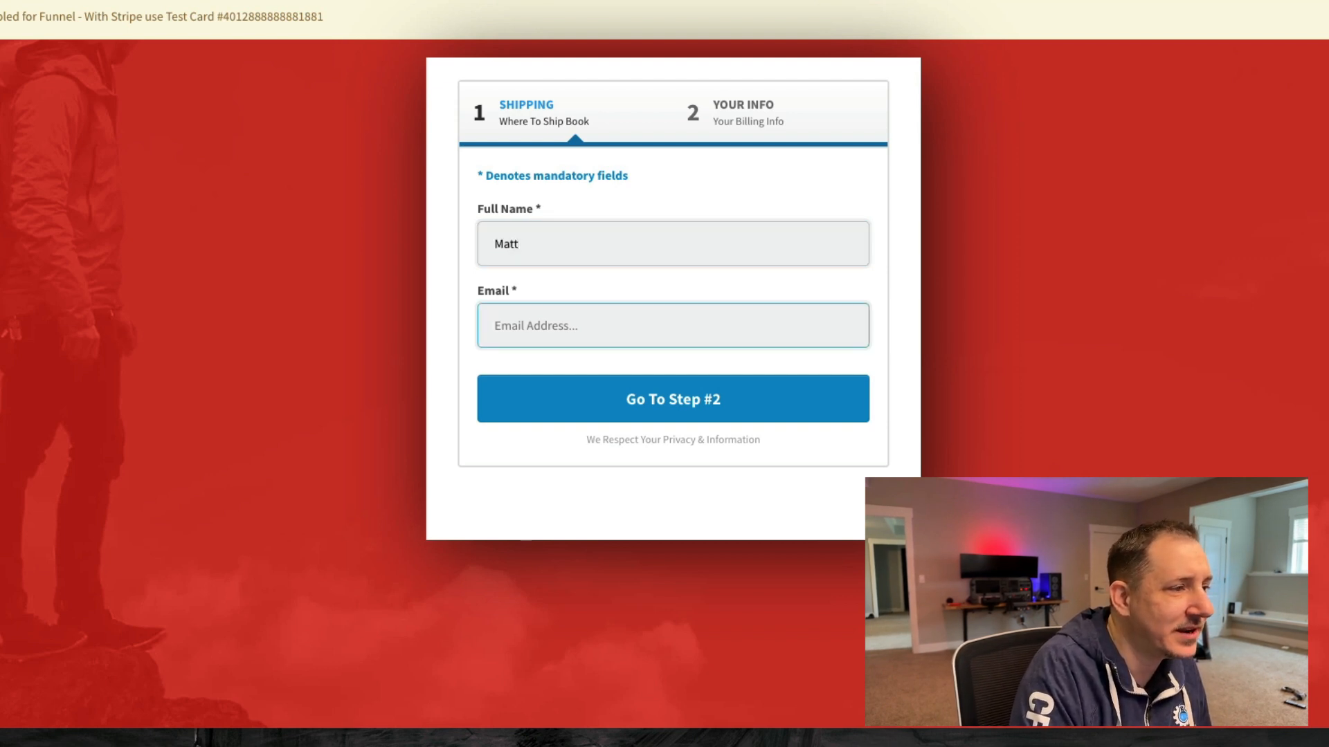
{"action": "type", "text": "matt@"}
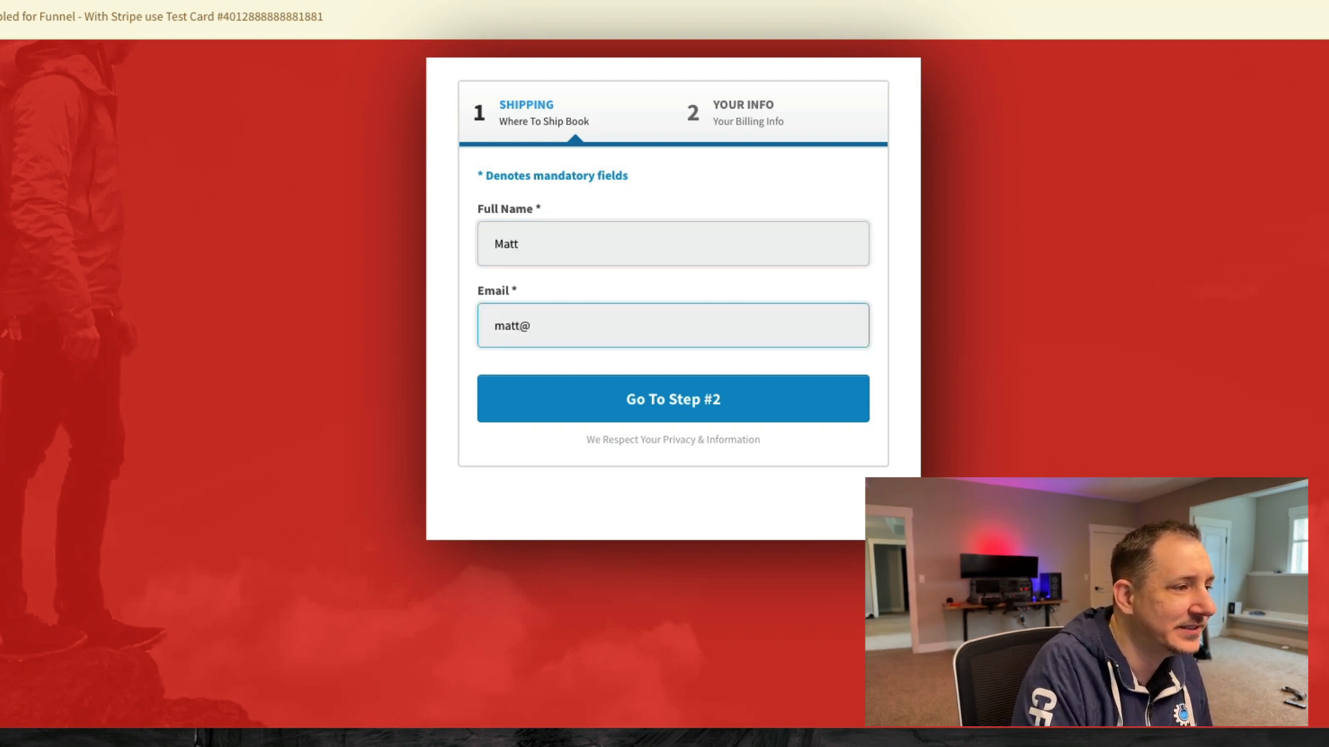
{"action": "type", "text": "g"}
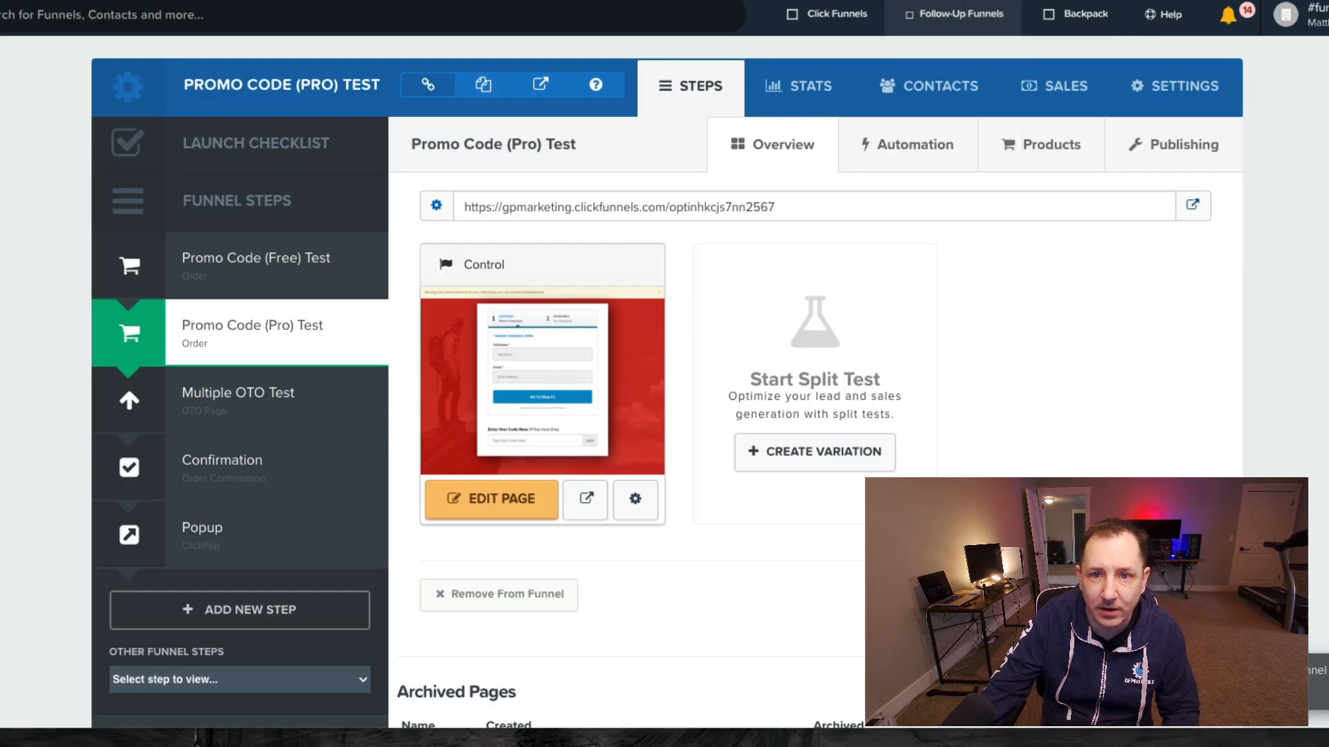
- Open Follow-Up Funnels Email Lists and highlight the Elite Sim Build BUYERS and PROSPECTS list names
{"action": "mouse_move", "coordinate": [959, 17]}
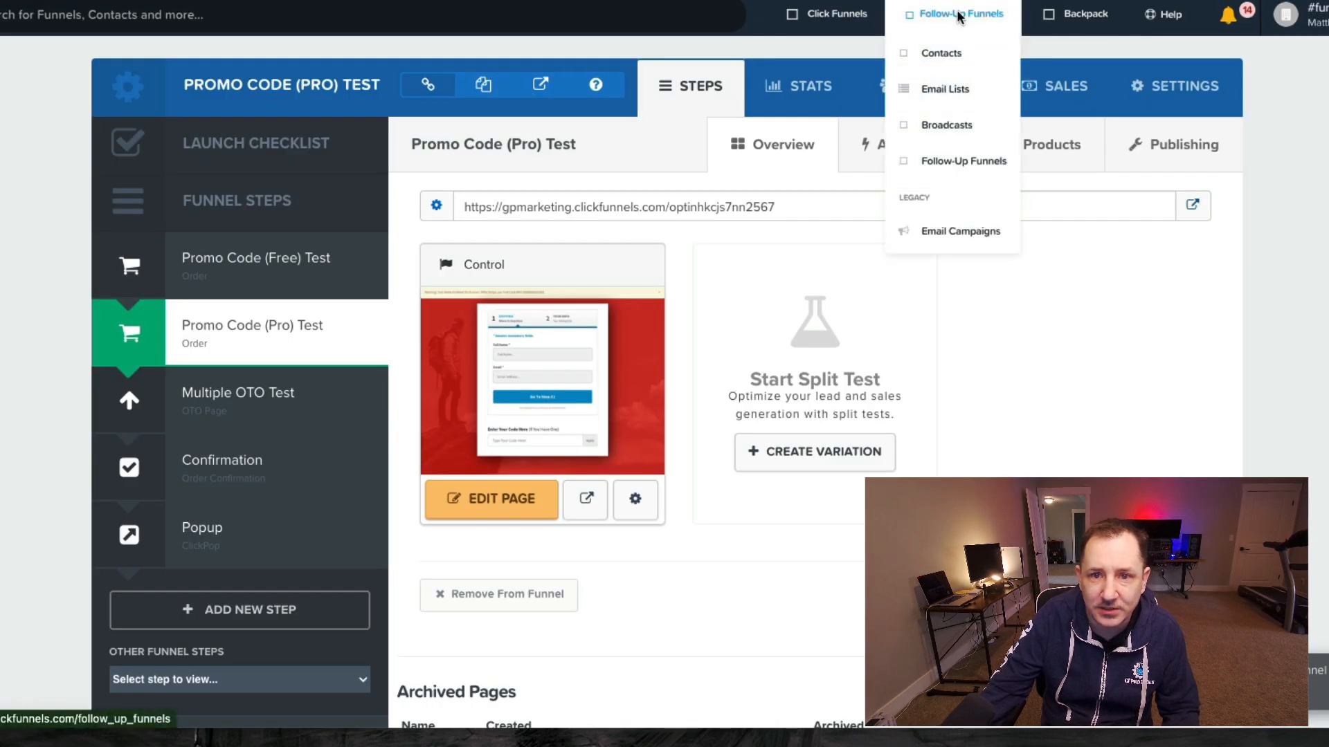
{"action": "left_click", "coordinate": [953, 94]}
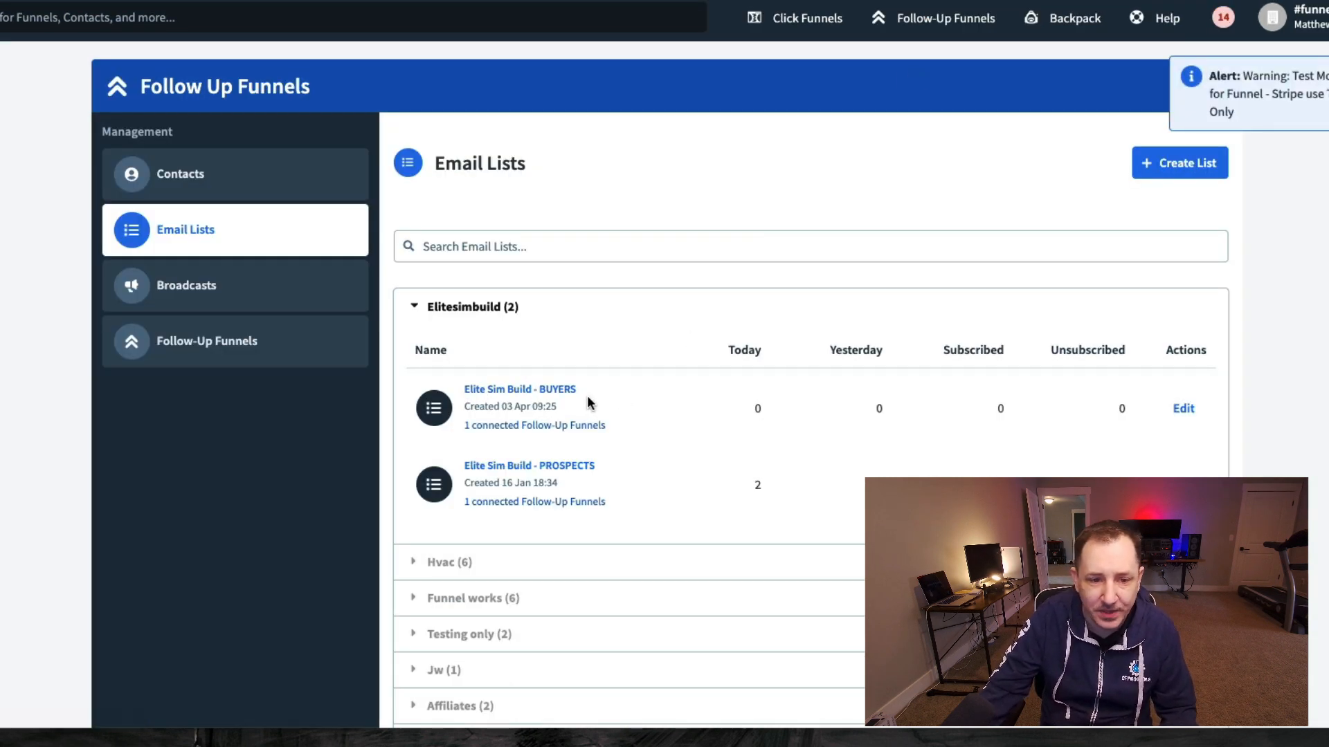
{"action": "left_click_drag", "start_coordinate": [581, 391], "coordinate": [458, 393]}
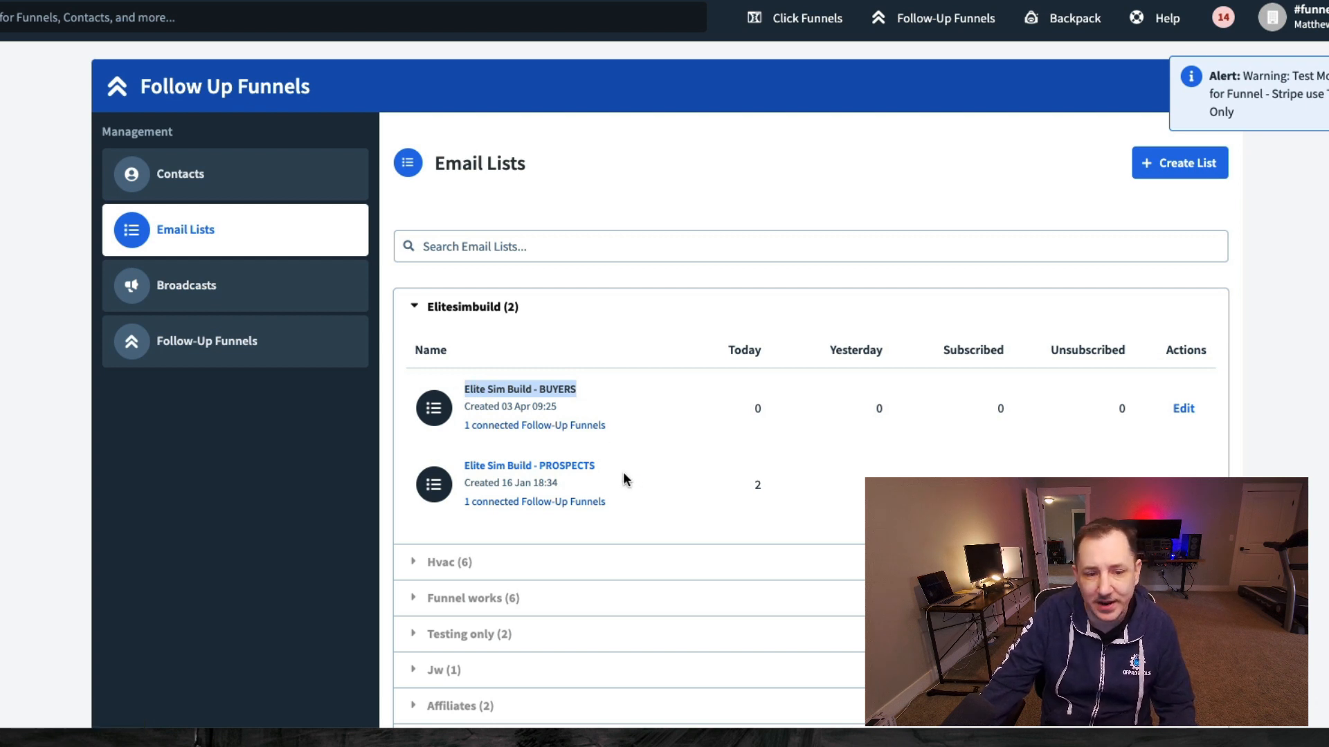
{"action": "left_click_drag", "start_coordinate": [605, 463], "coordinate": [478, 459]}
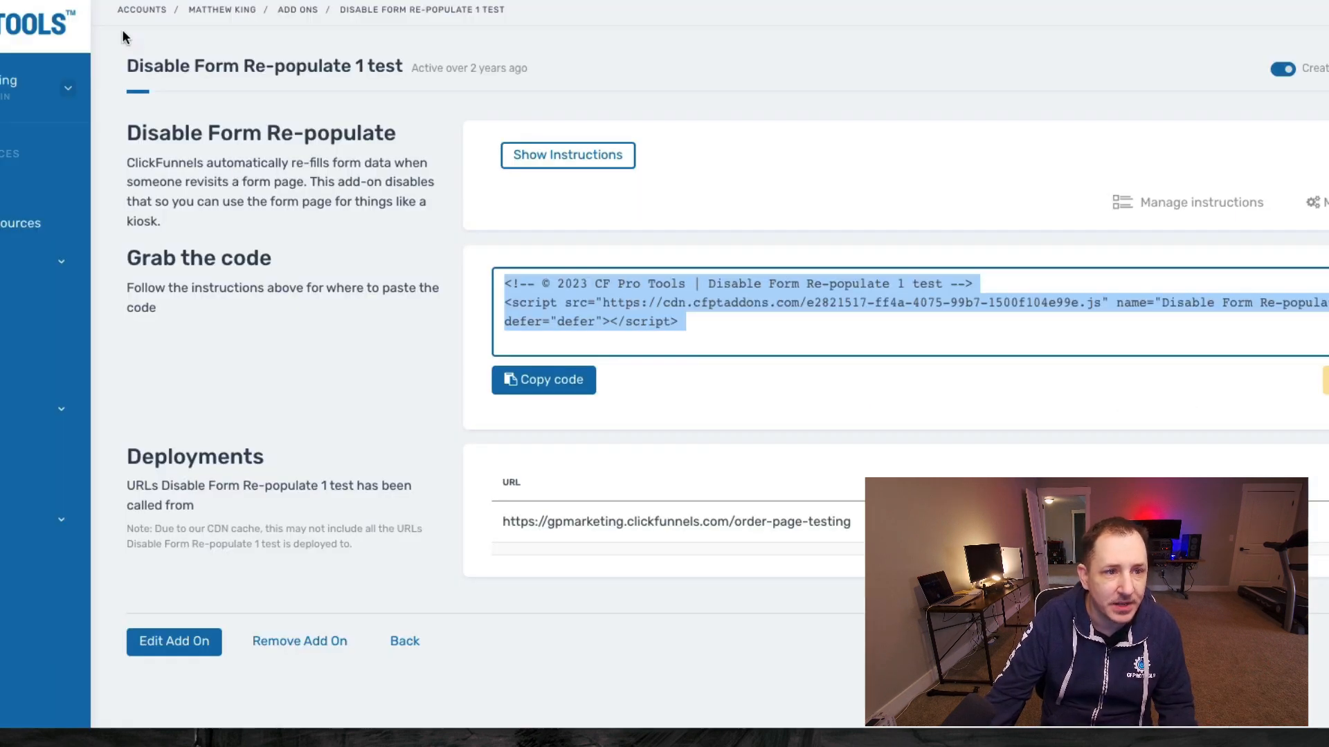
- Return to Add Ons, open Auto Submit Email 2, and show its installation instructions
{"action": "left_click", "coordinate": [298, 10]}
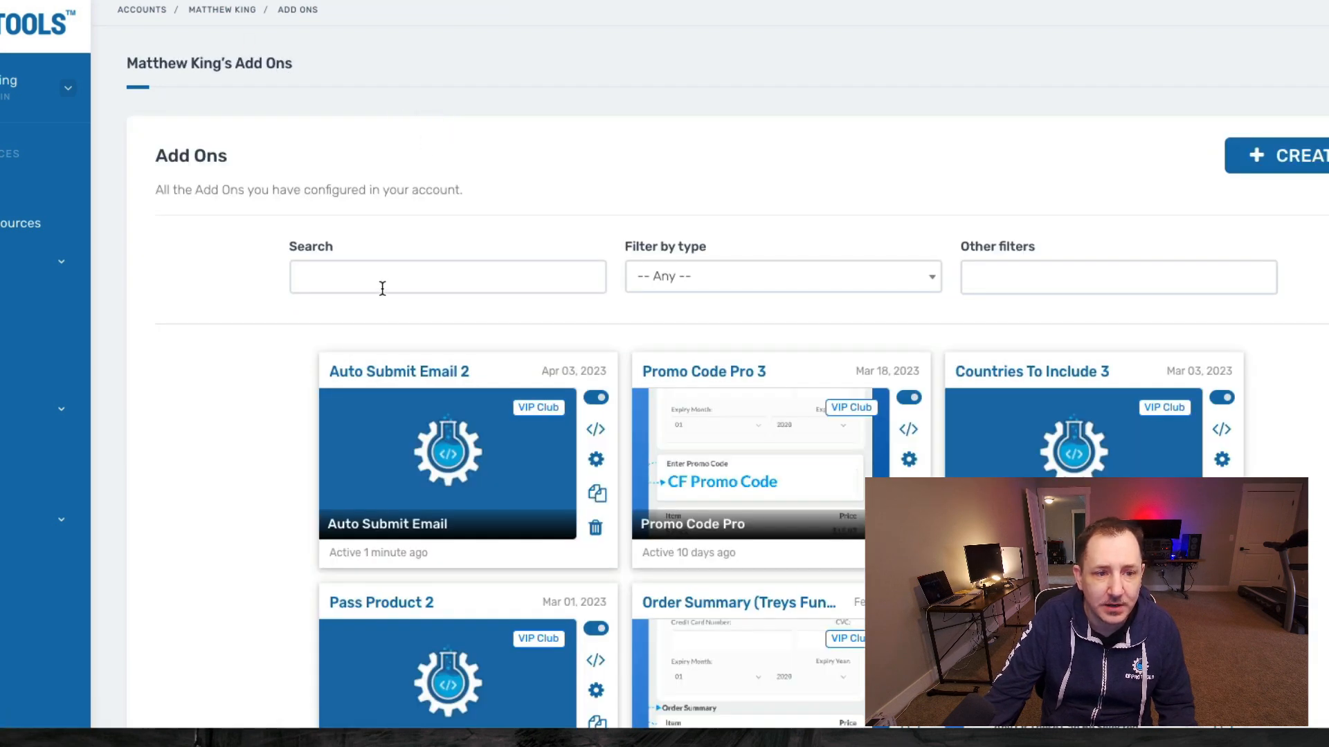
{"action": "left_click", "coordinate": [400, 417]}
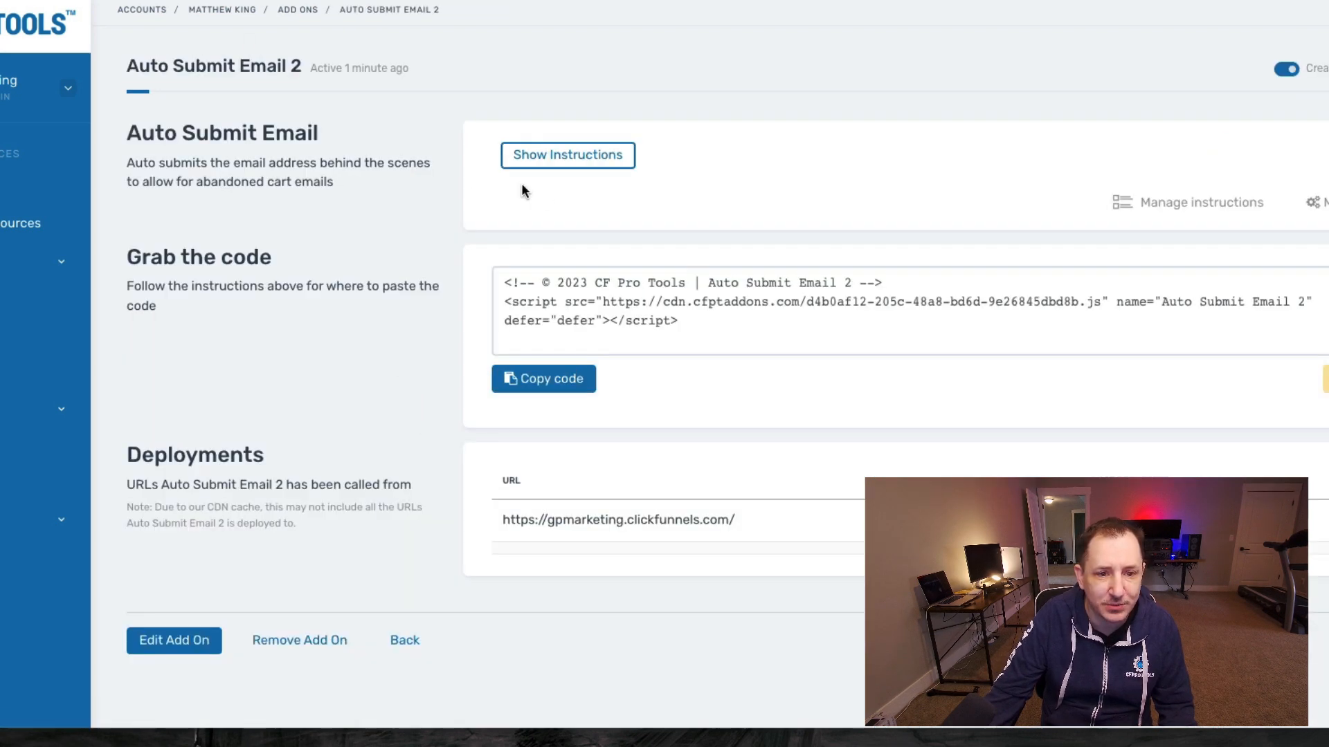
{"action": "left_click", "coordinate": [547, 157]}
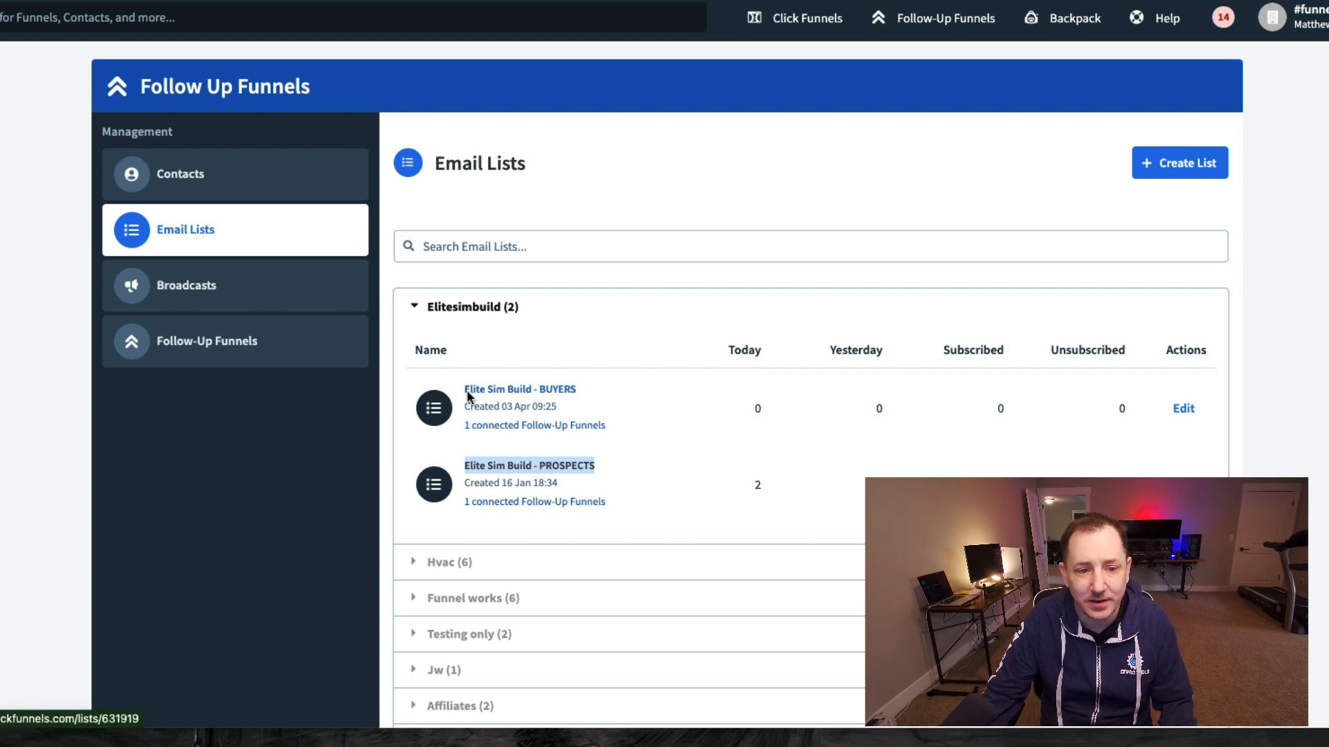
{"action": "left_click", "coordinate": [581, 395]}
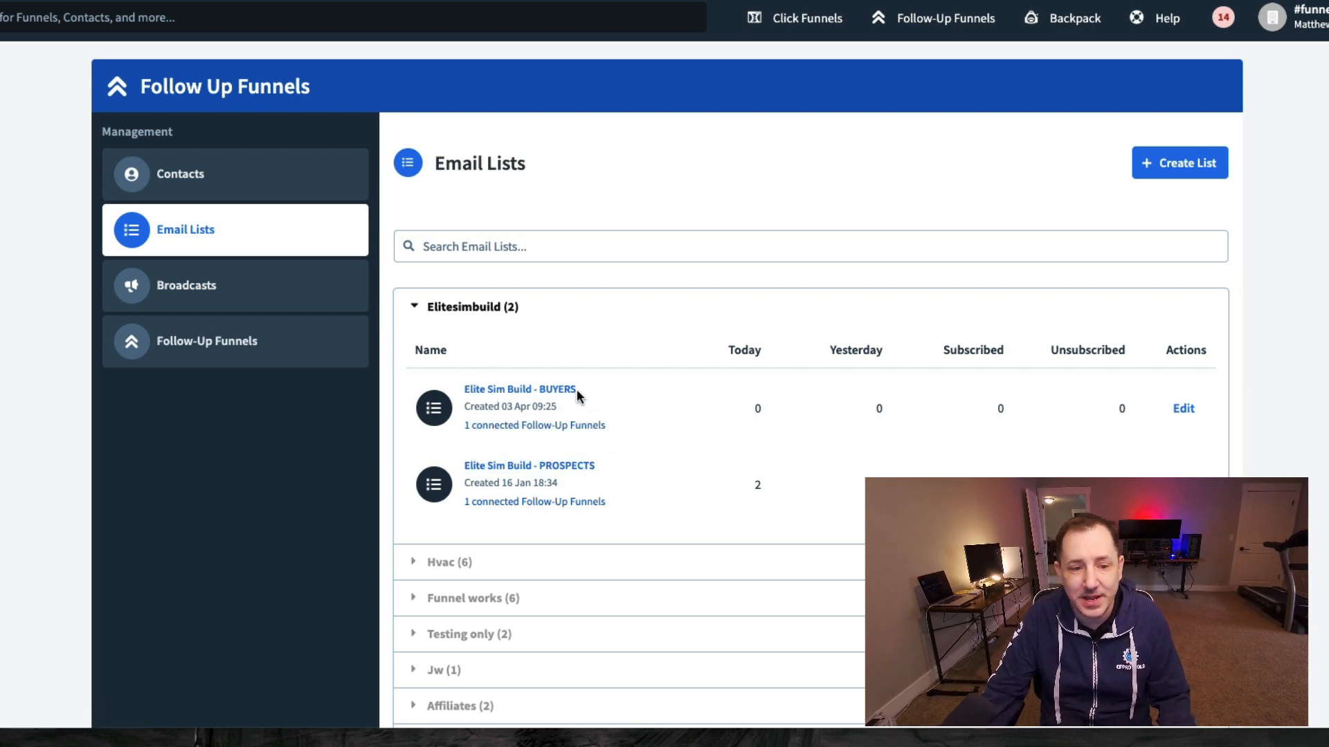
{"action": "left_click_drag", "start_coordinate": [576, 389], "coordinate": [461, 390]}
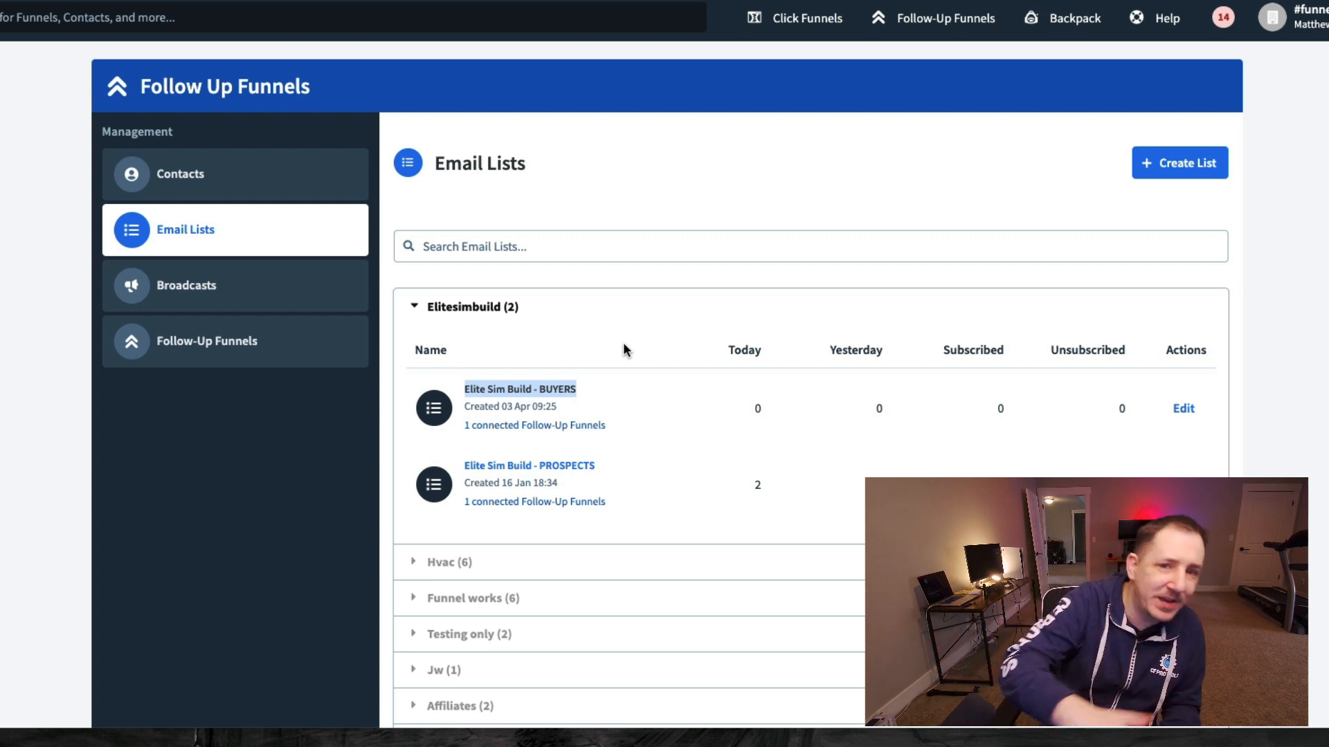
{"action": "left_click_drag", "start_coordinate": [601, 467], "coordinate": [465, 464]}
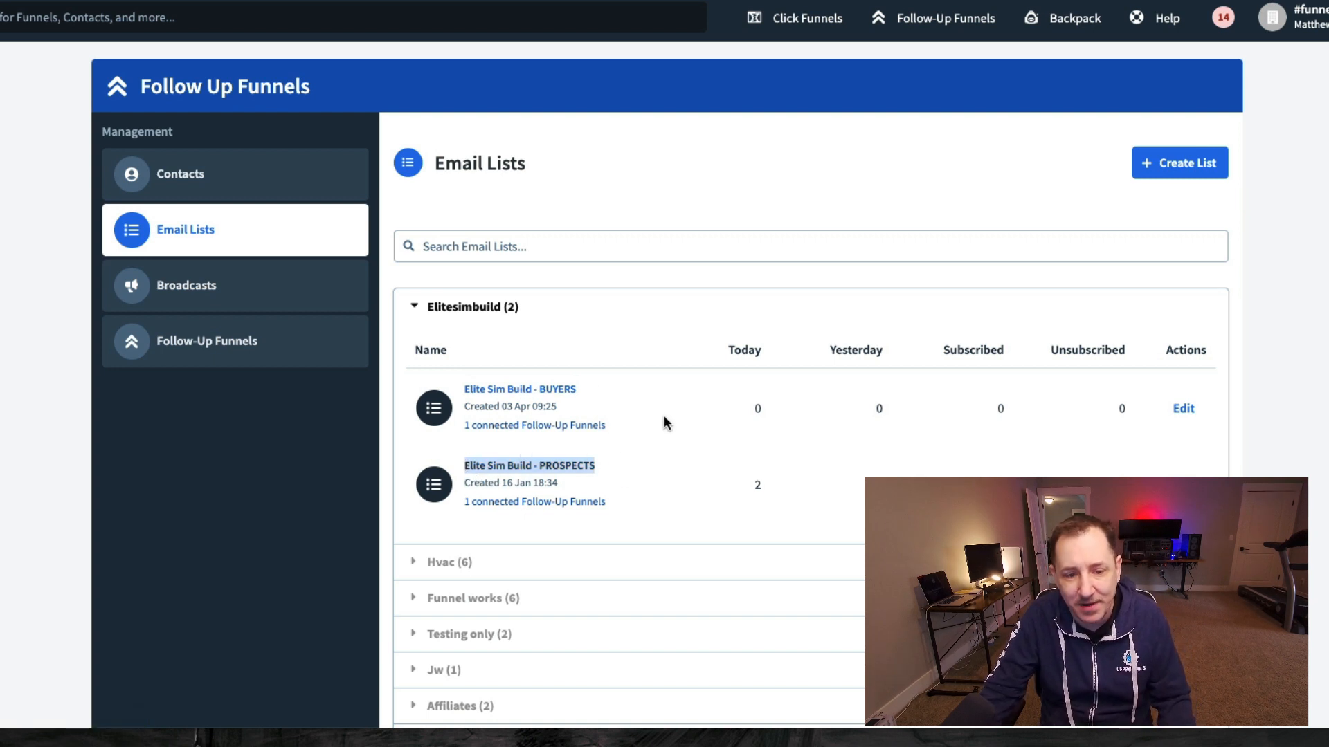
{"action": "left_click", "coordinate": [614, 474]}
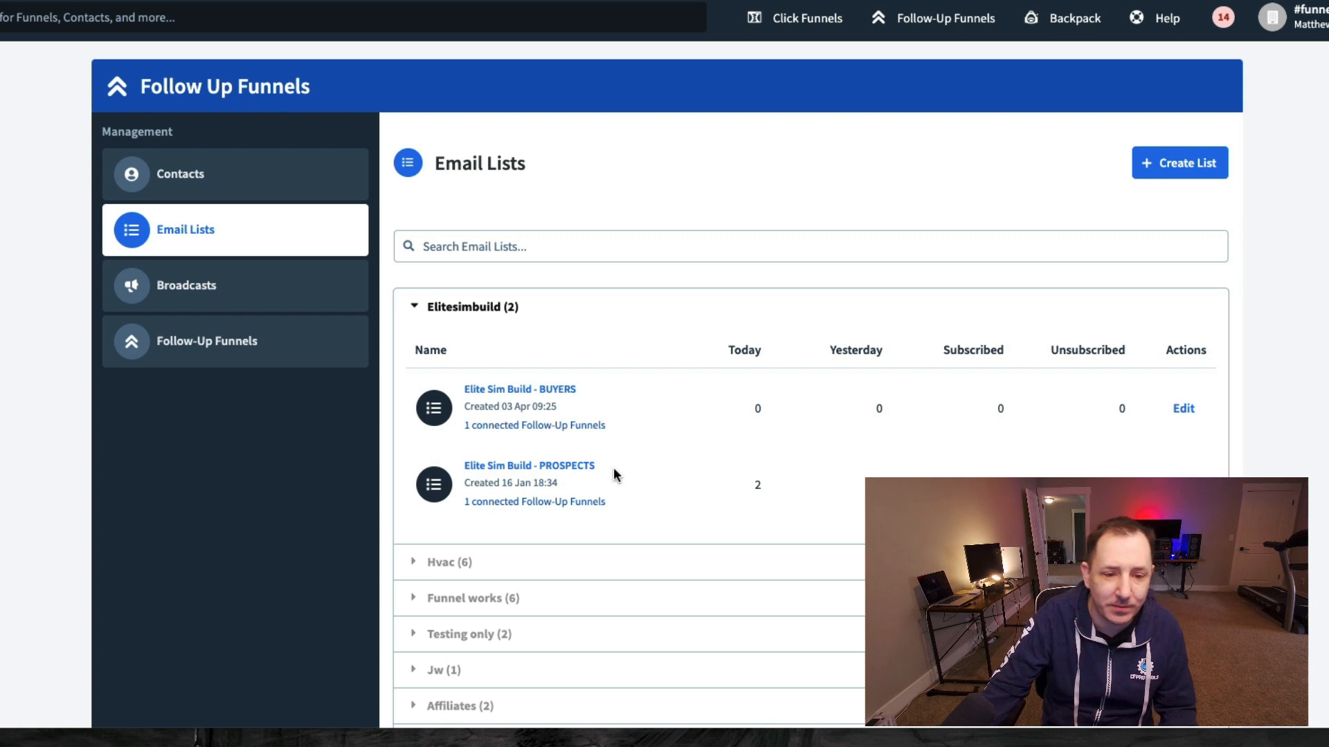
{"action": "left_click_drag", "start_coordinate": [614, 467], "coordinate": [467, 469]}
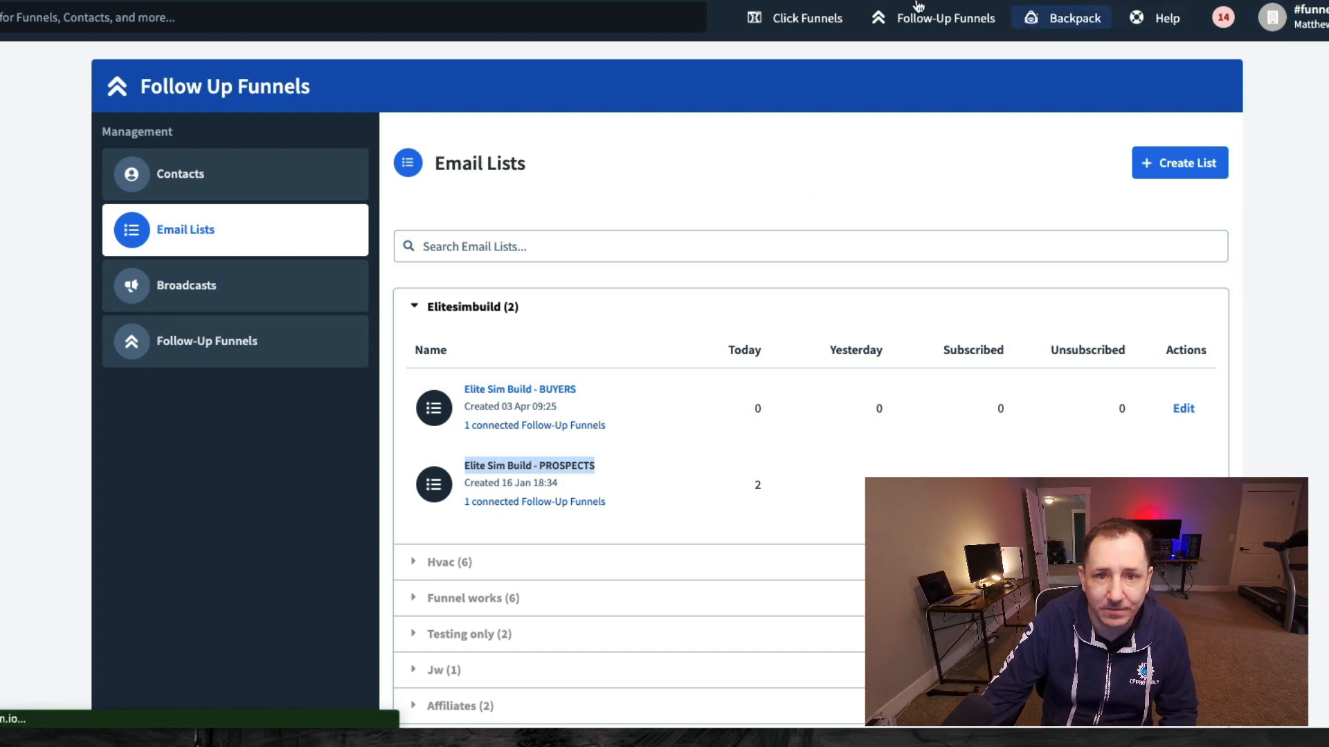
{"action": "left_click", "coordinate": [803, 18]}
- Open the Promo Code (Pro) Test funnel and select its Promo Code (Pro) Test order step
{"action": "left_click", "coordinate": [814, 65]}
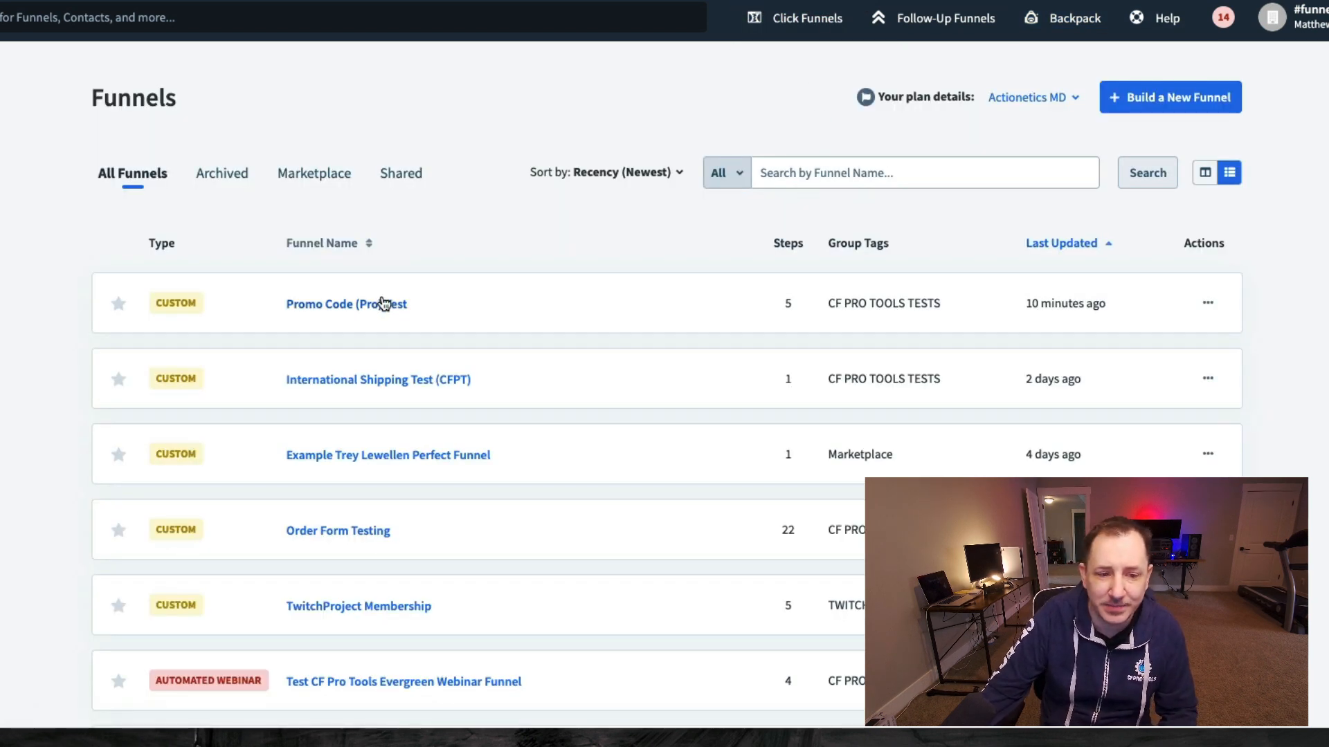
{"action": "left_click", "coordinate": [326, 304]}
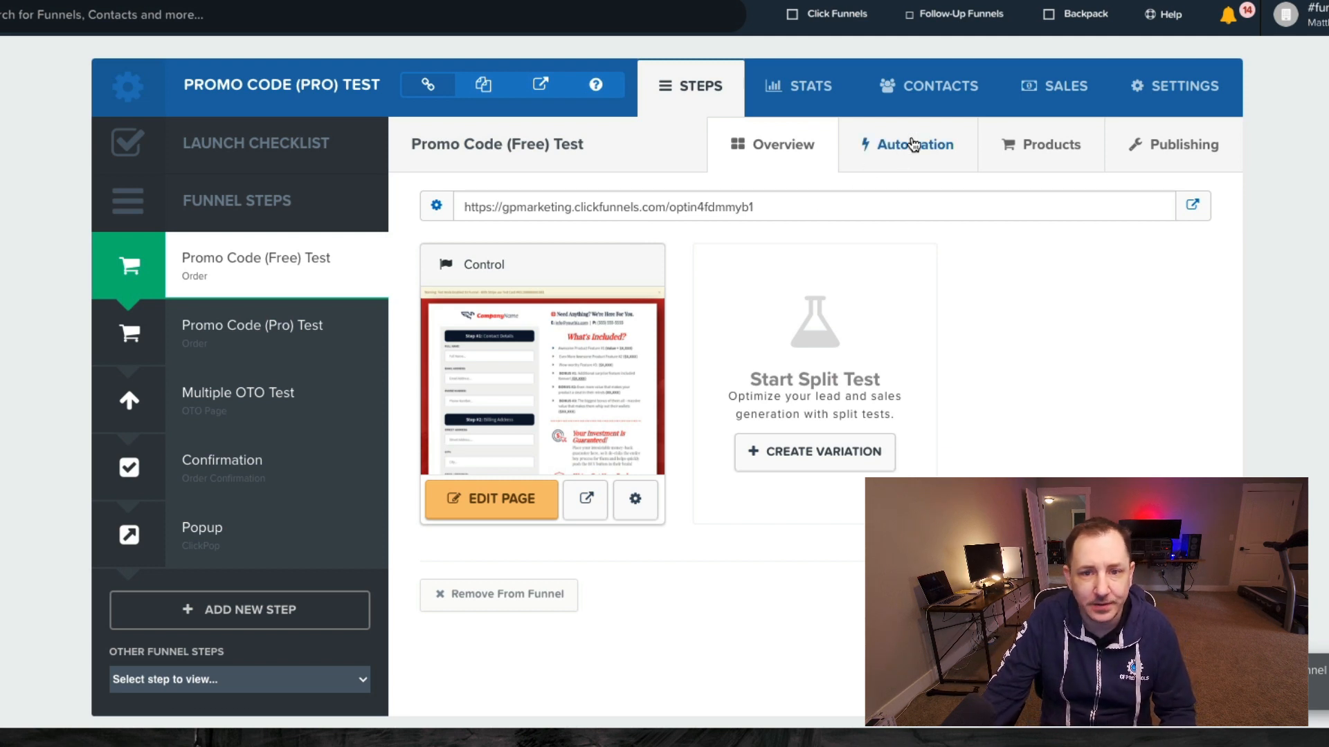
{"action": "left_click", "coordinate": [277, 336]}
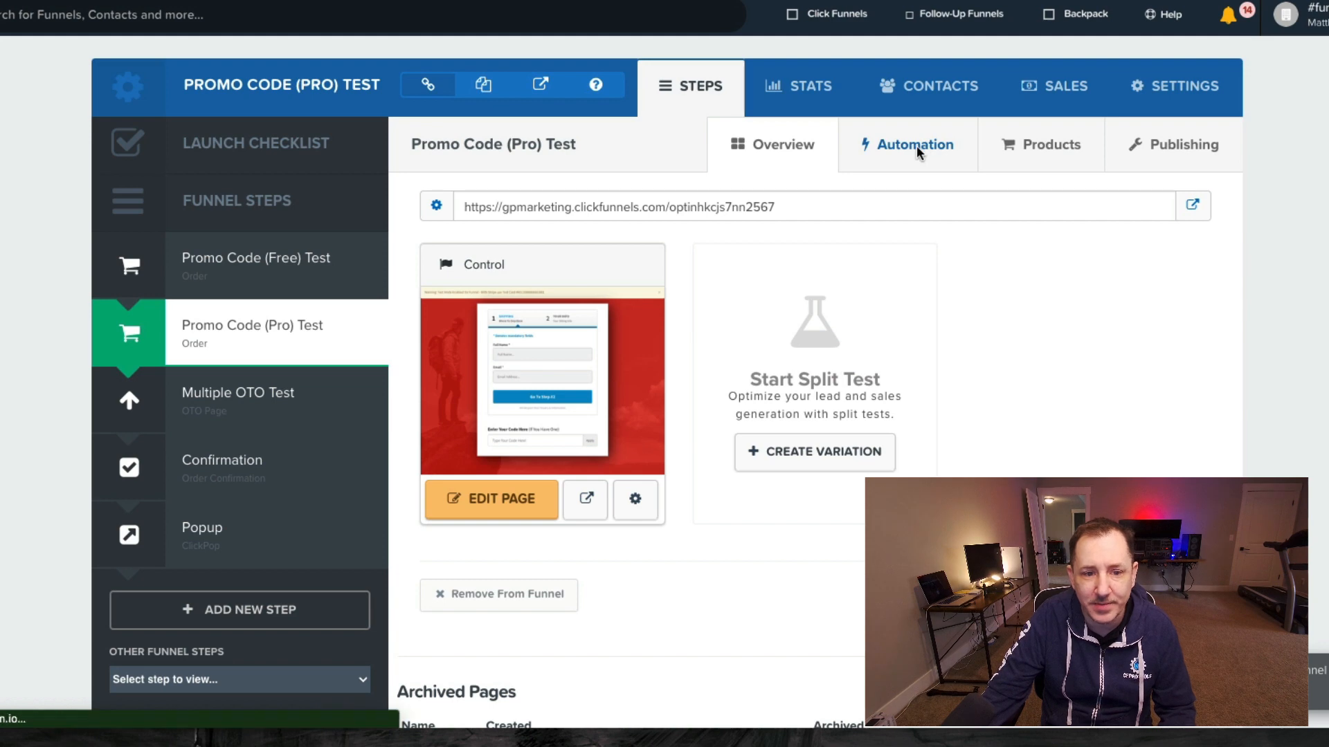
- Show the order step's Automation tab and highlight the Add To Prospect List action
{"action": "left_click", "coordinate": [898, 144]}
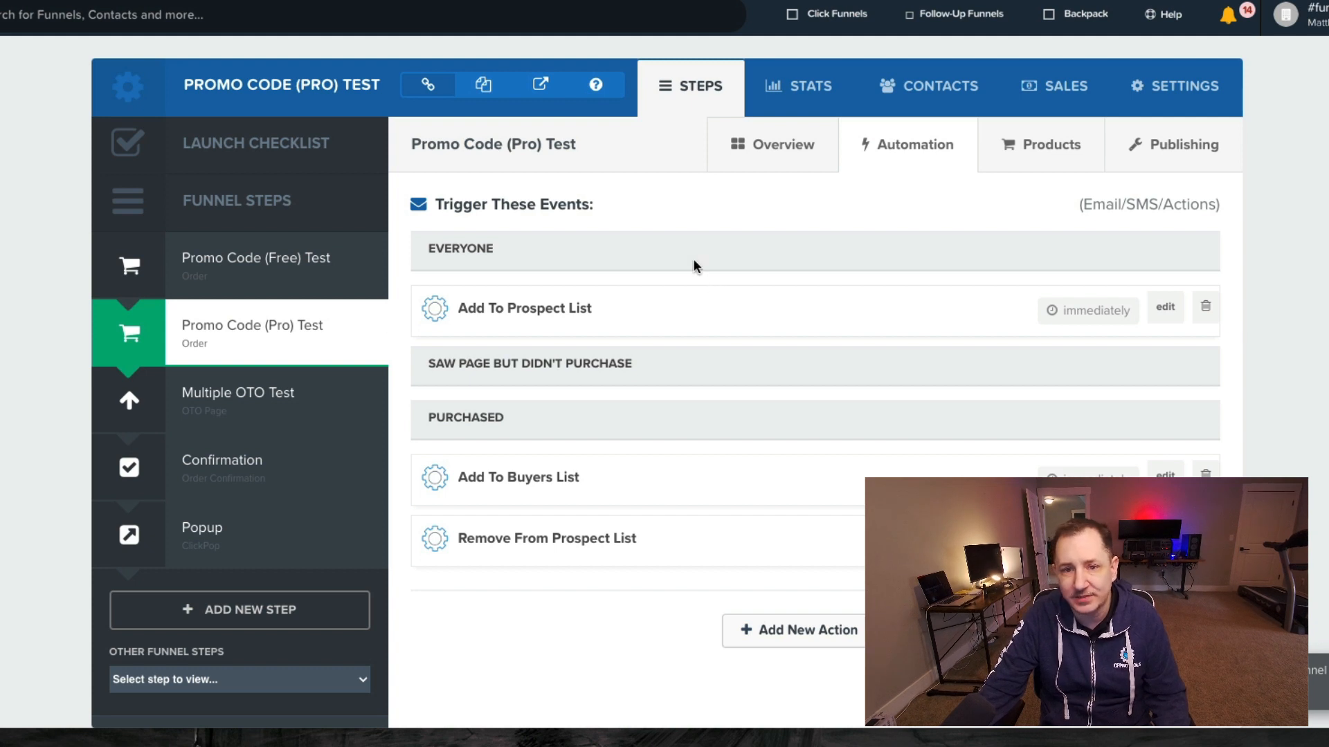
{"action": "mouse_move", "coordinate": [1229, 16]}
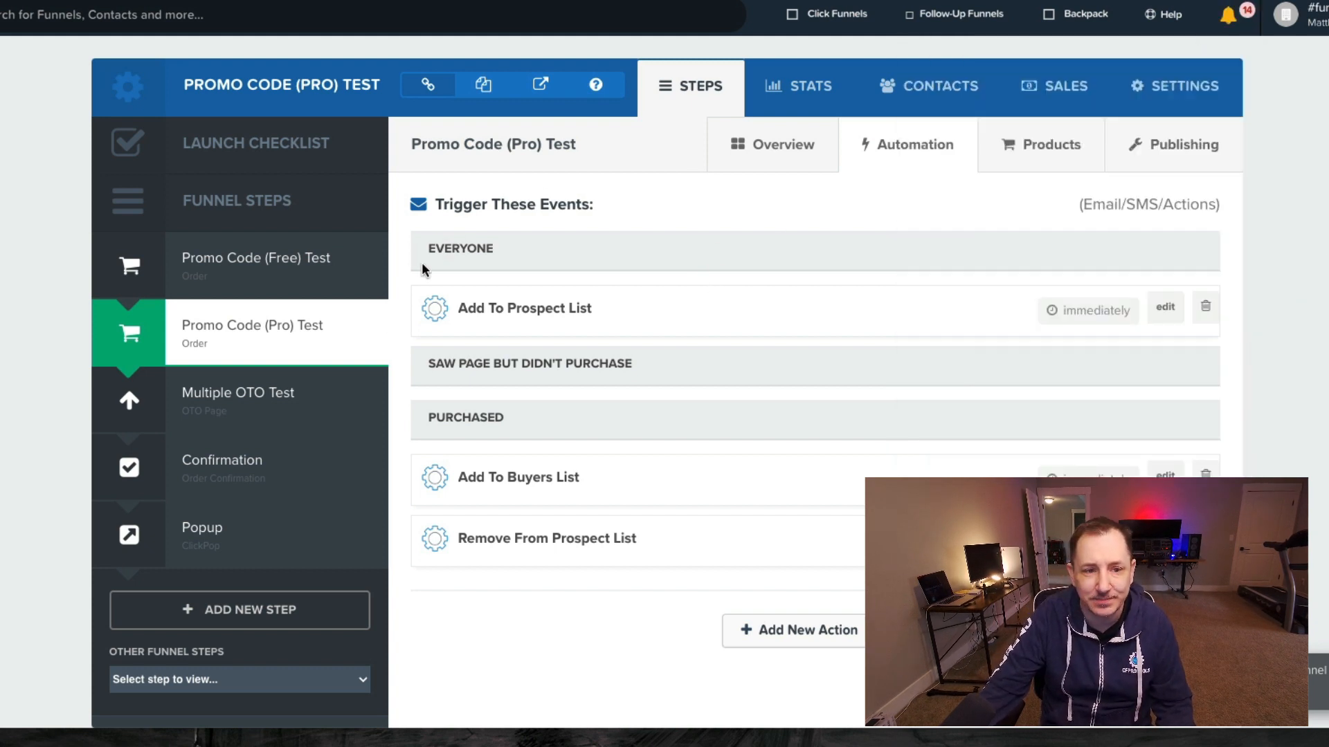
{"action": "left_click_drag", "start_coordinate": [459, 308], "coordinate": [652, 318]}
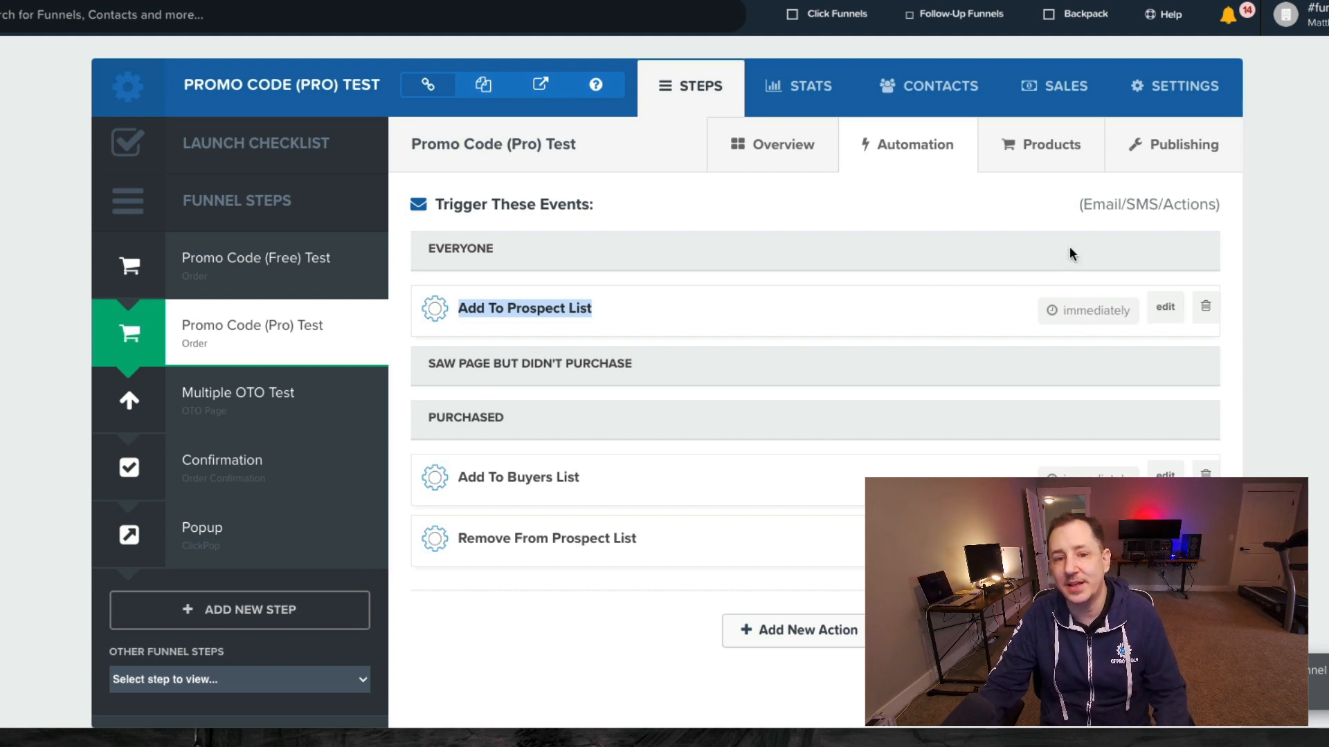
- Highlight the Add To Buyers List and Remove From Prospect List purchase actions
{"action": "mouse_move", "coordinate": [962, 13]}
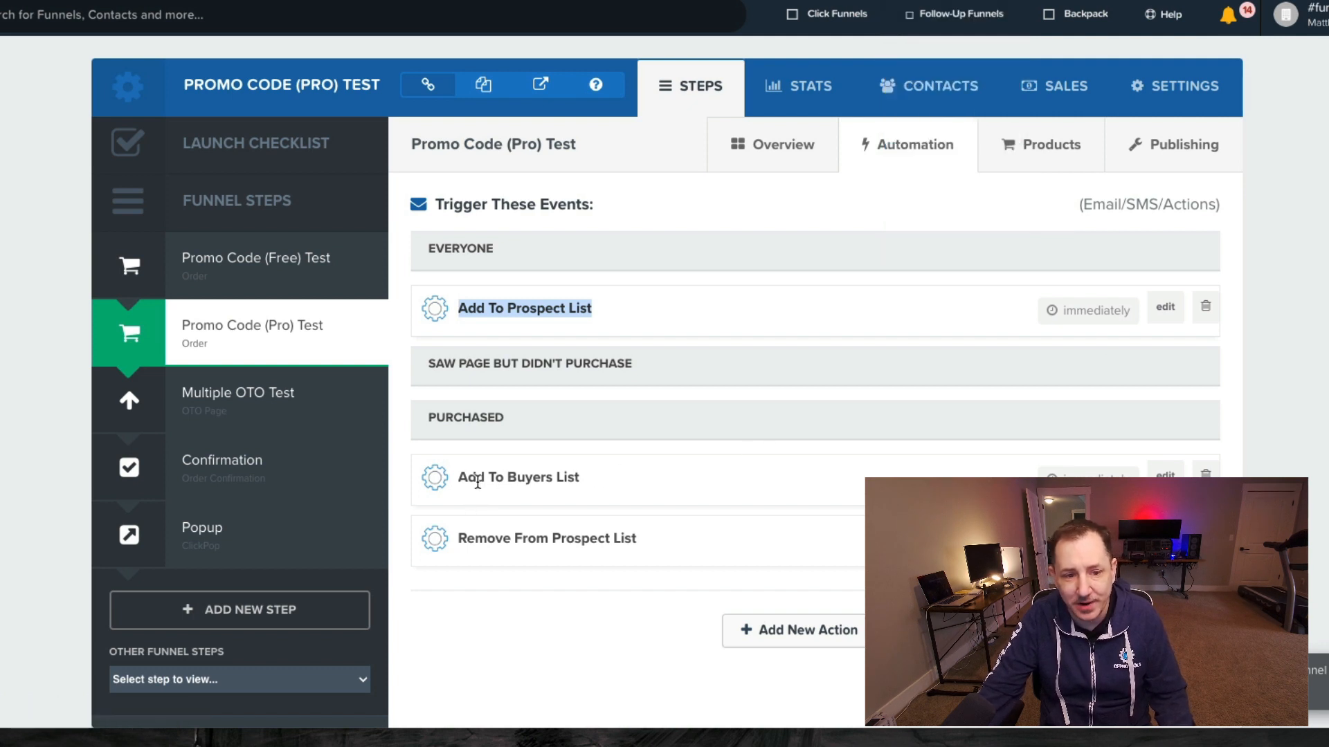
{"action": "left_click_drag", "start_coordinate": [459, 478], "coordinate": [578, 481]}
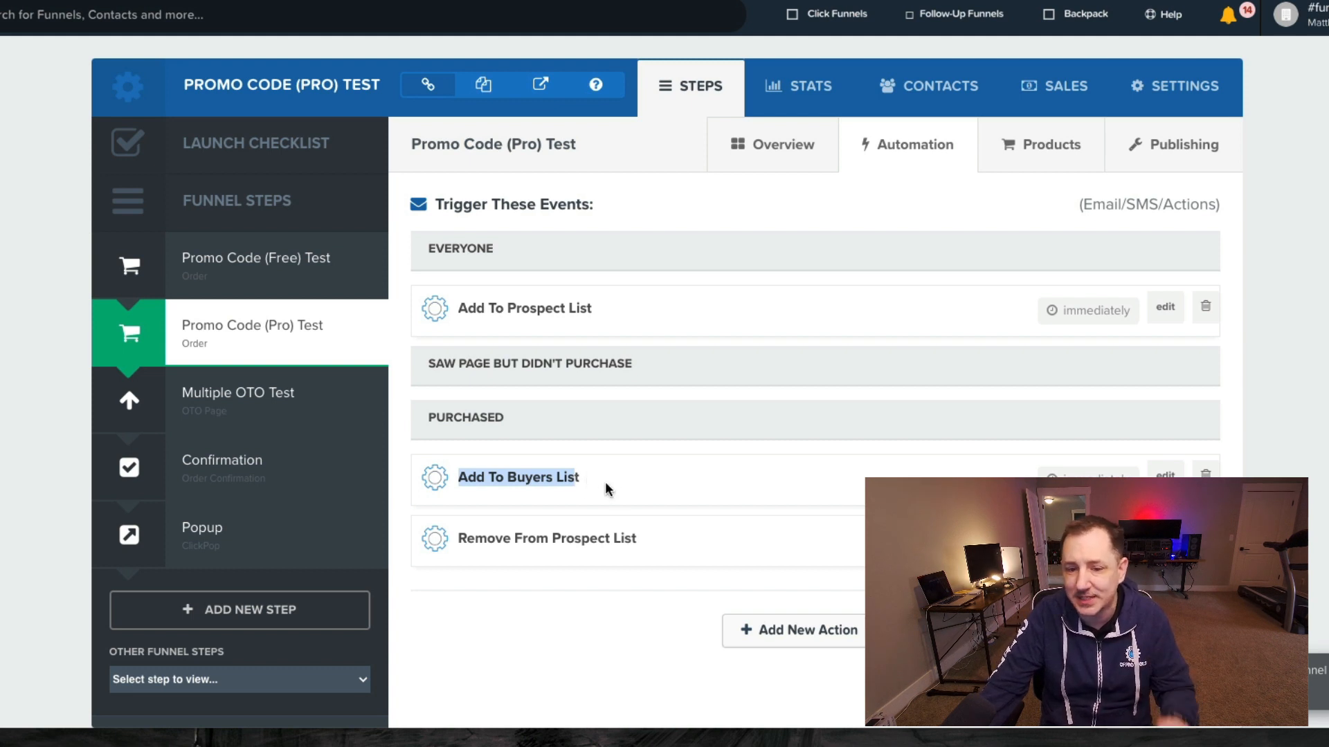
{"action": "left_click", "coordinate": [470, 484]}
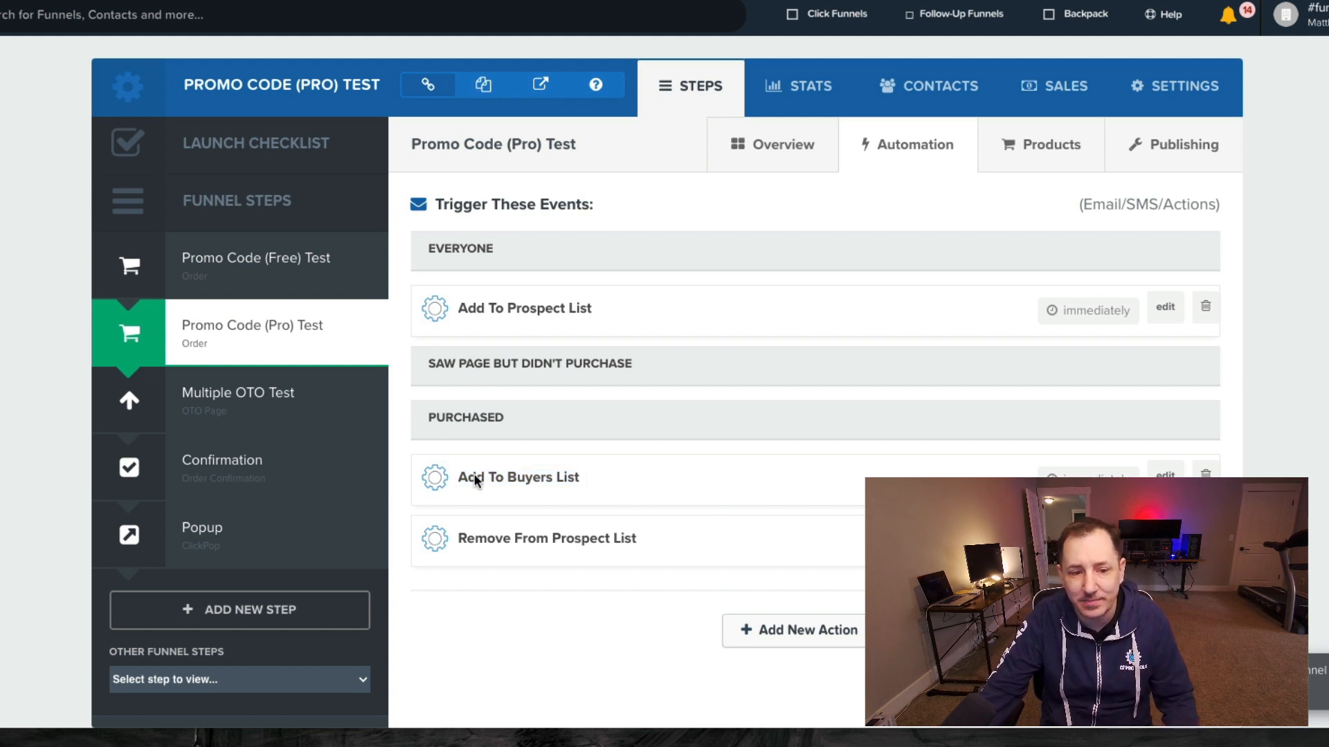
{"action": "left_click_drag", "start_coordinate": [462, 478], "coordinate": [584, 481]}
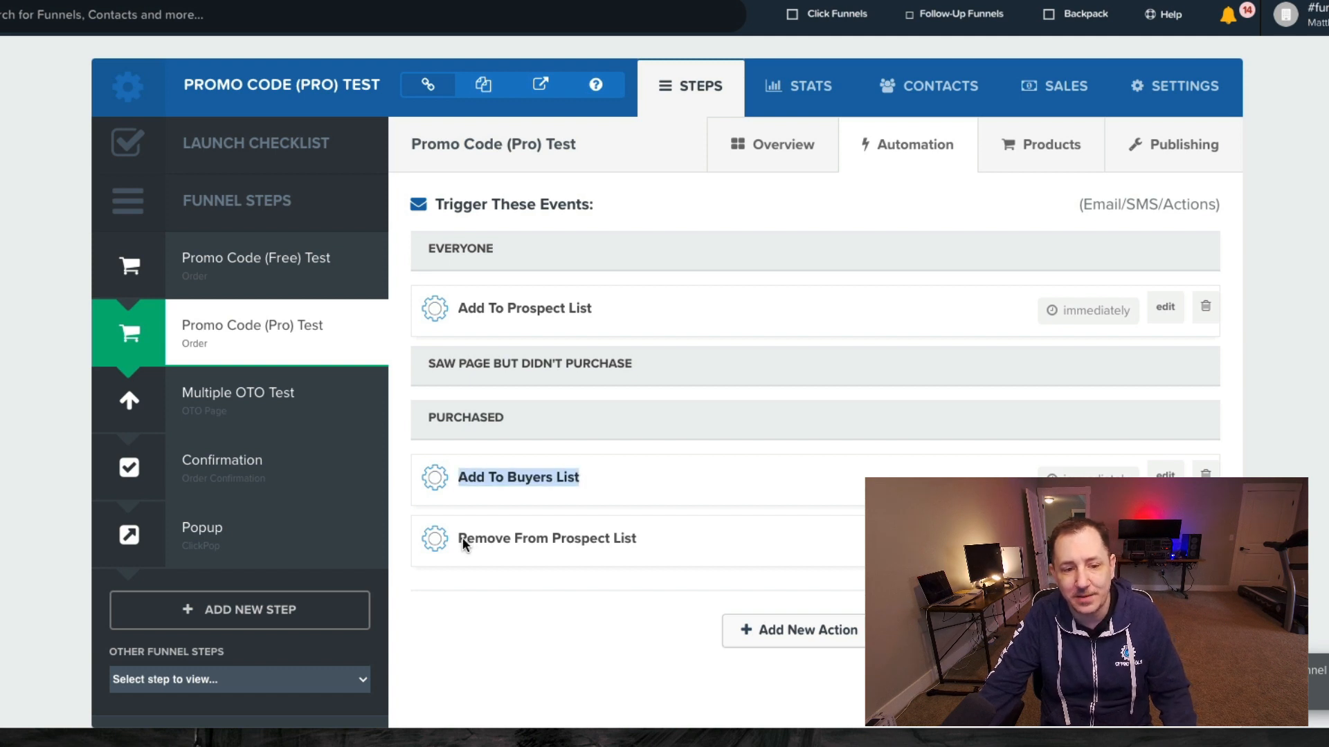
{"action": "left_click_drag", "start_coordinate": [459, 539], "coordinate": [641, 539]}
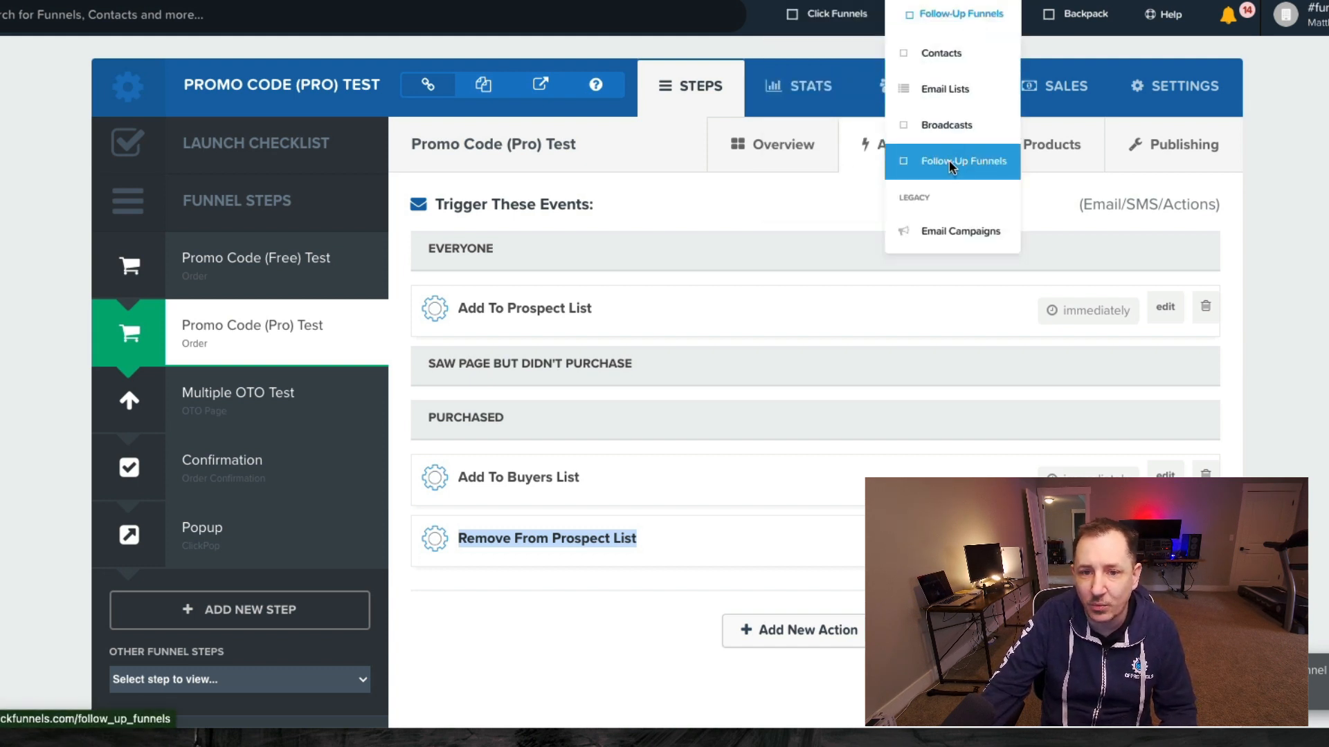
- Open the Elite Sim Build - BUYERS email list details
{"action": "left_click", "coordinate": [939, 79]}
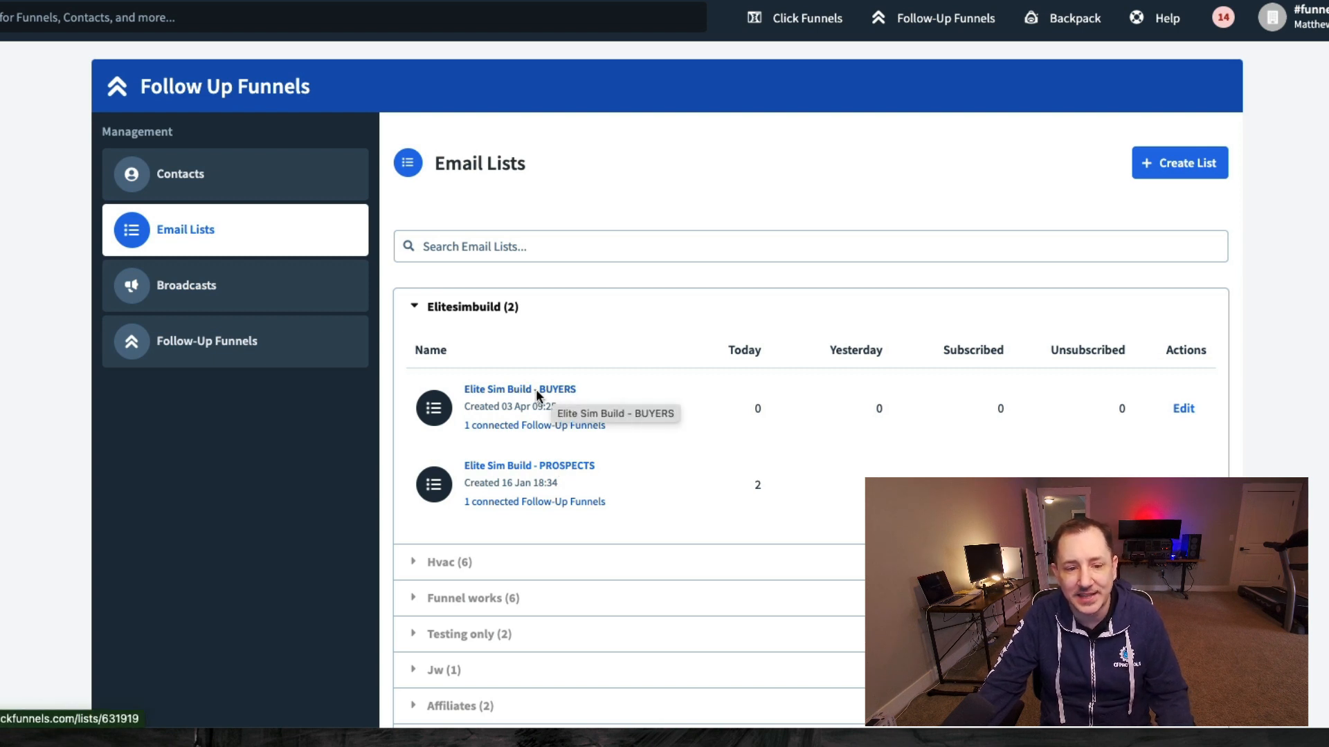
{"action": "left_click", "coordinate": [514, 390]}
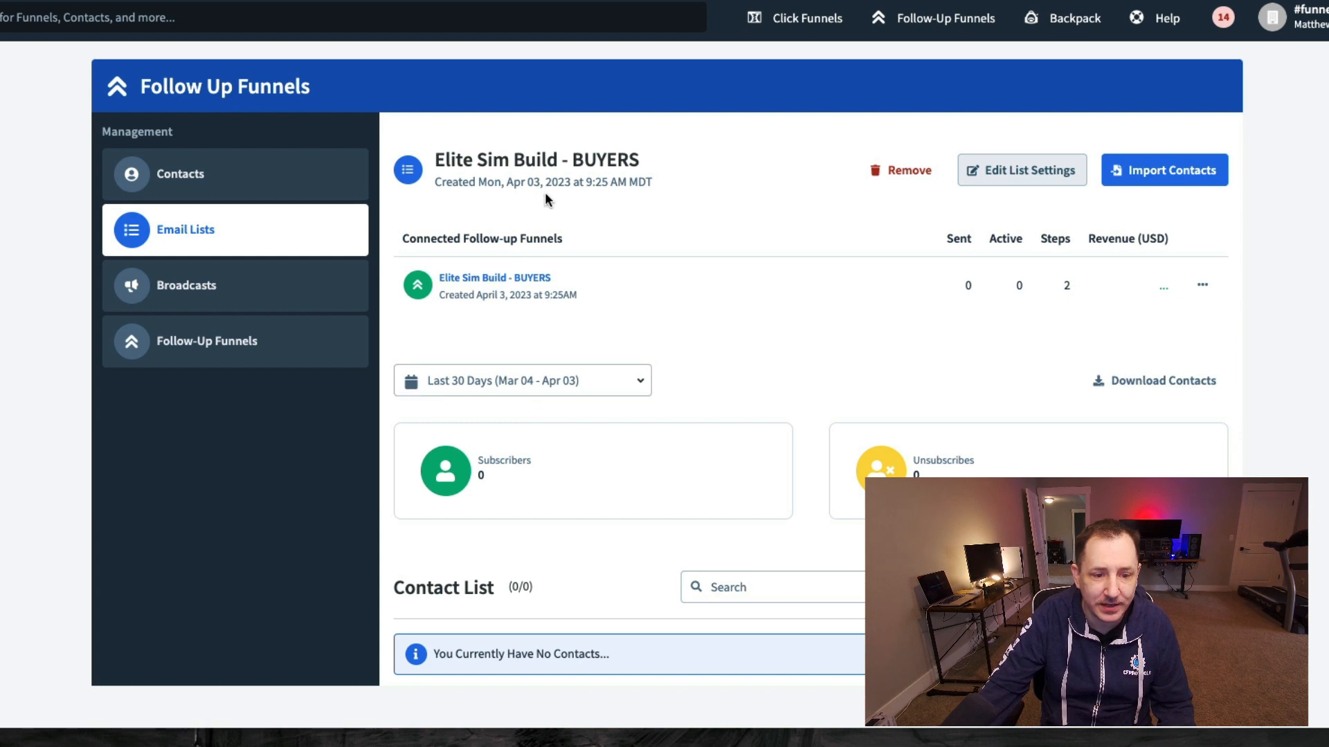
{"action": "scroll", "coordinate": [538, 341], "scroll_direction": "down", "scroll_amount": 1}
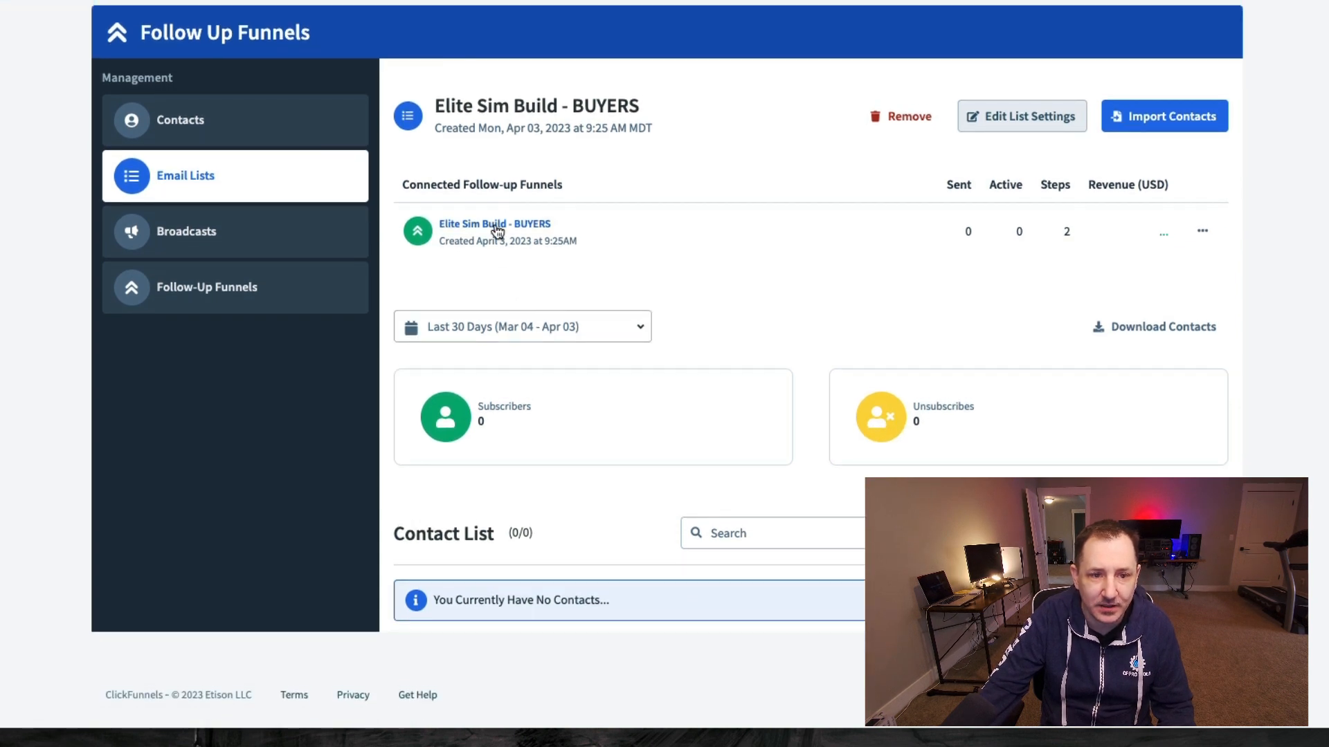
- Open the list's connected follow-up funnel and point out its Send Welcome Email step
{"action": "left_click", "coordinate": [496, 227]}
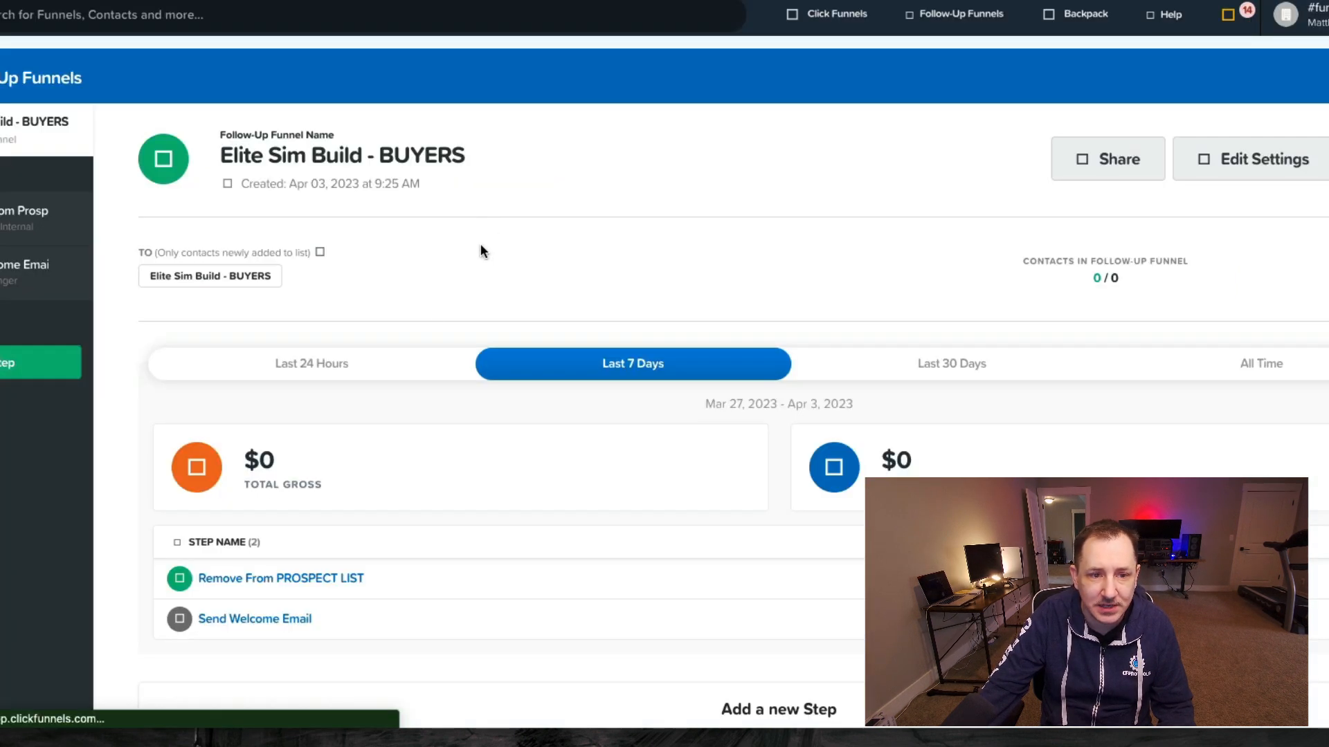
{"action": "left_click", "coordinate": [233, 581]}
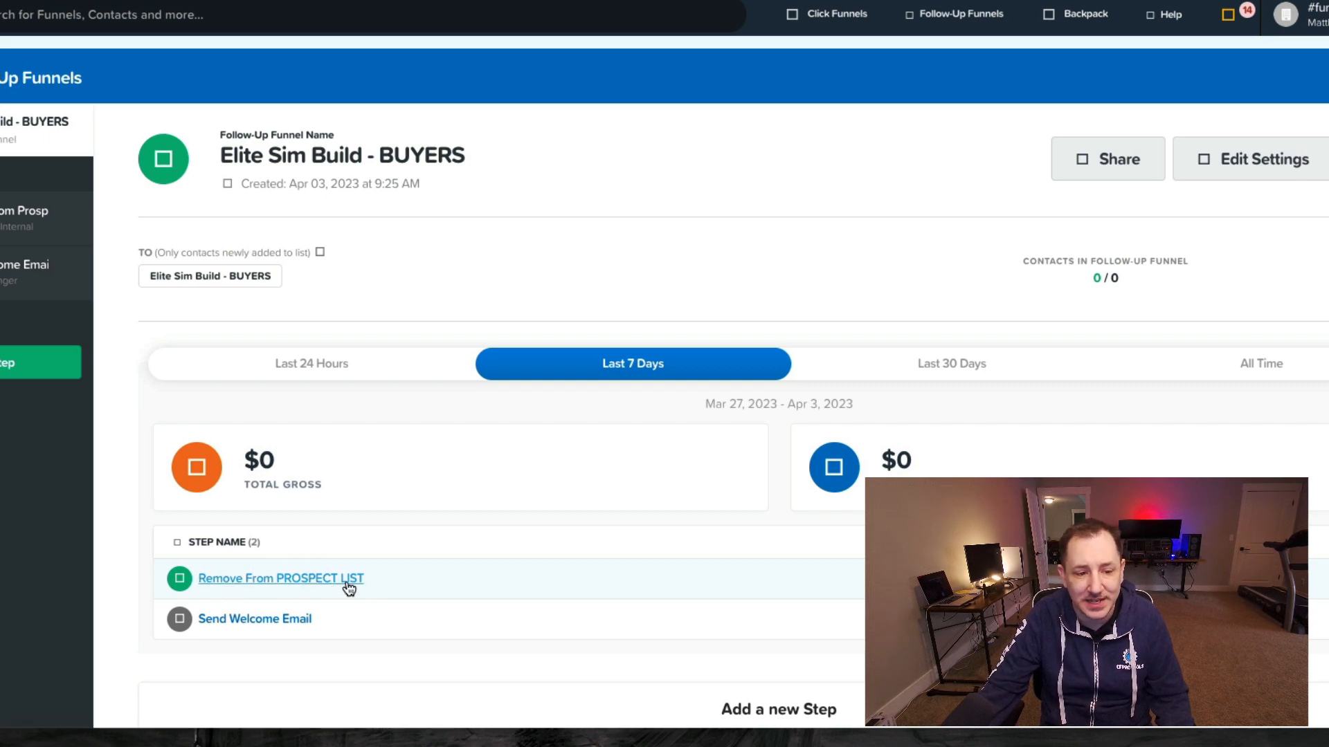
{"action": "scroll", "coordinate": [428, 362], "scroll_direction": "down", "scroll_amount": 1}
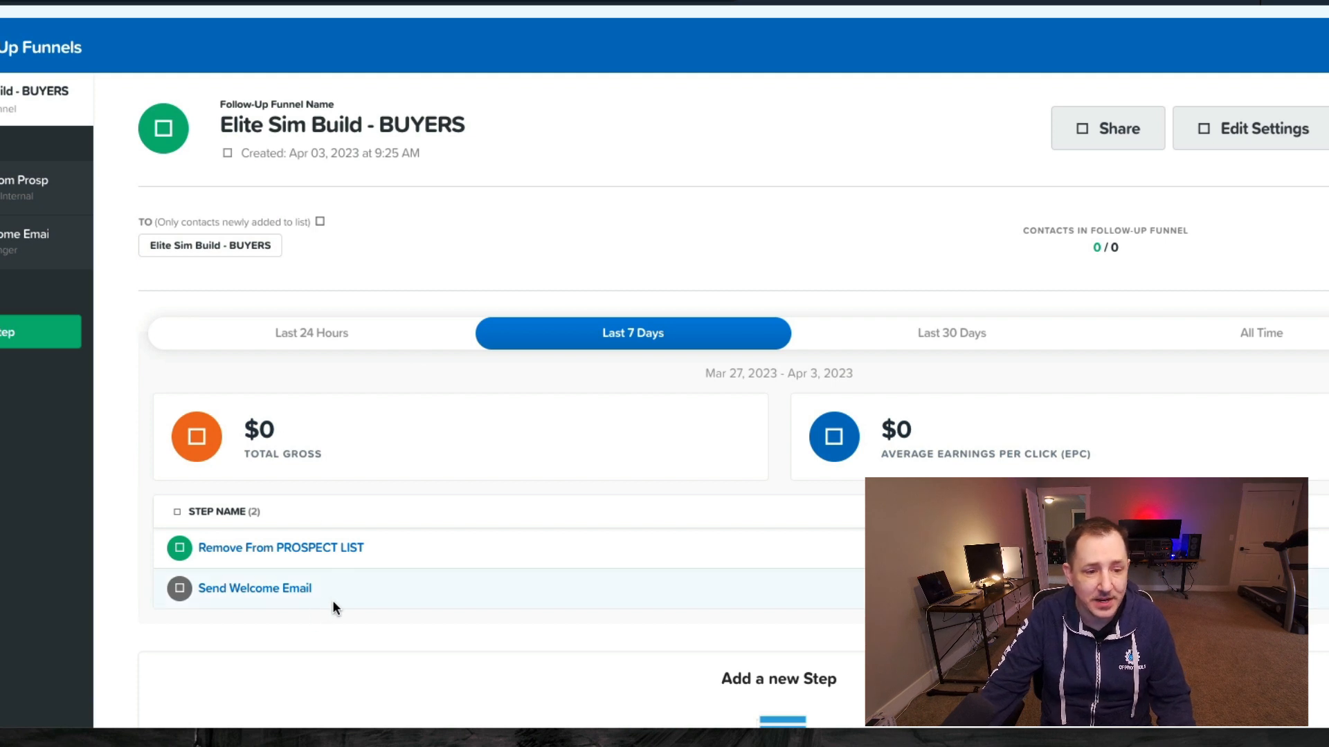
{"action": "left_click_drag", "start_coordinate": [325, 592], "coordinate": [197, 594]}
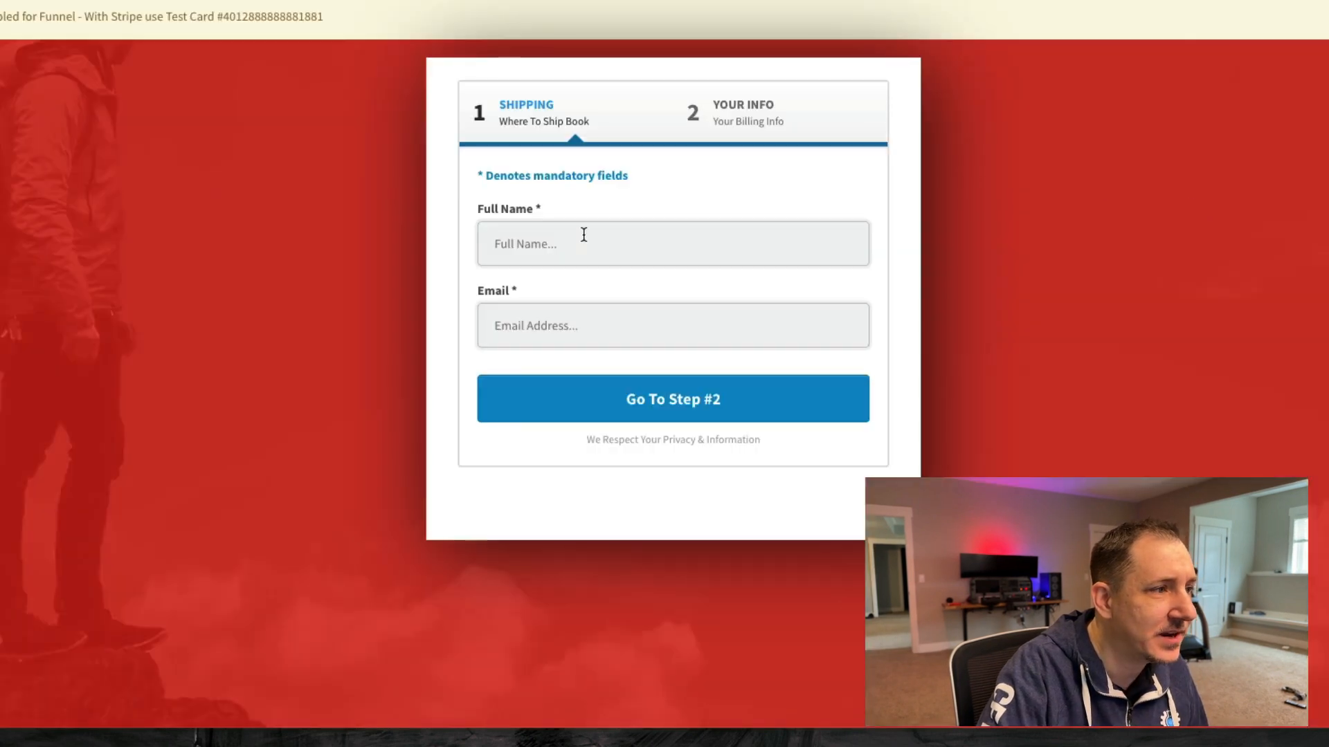
- Enter the test buyer's full name and a test e-mail address on the order form
{"action": "left_click", "coordinate": [588, 239]}
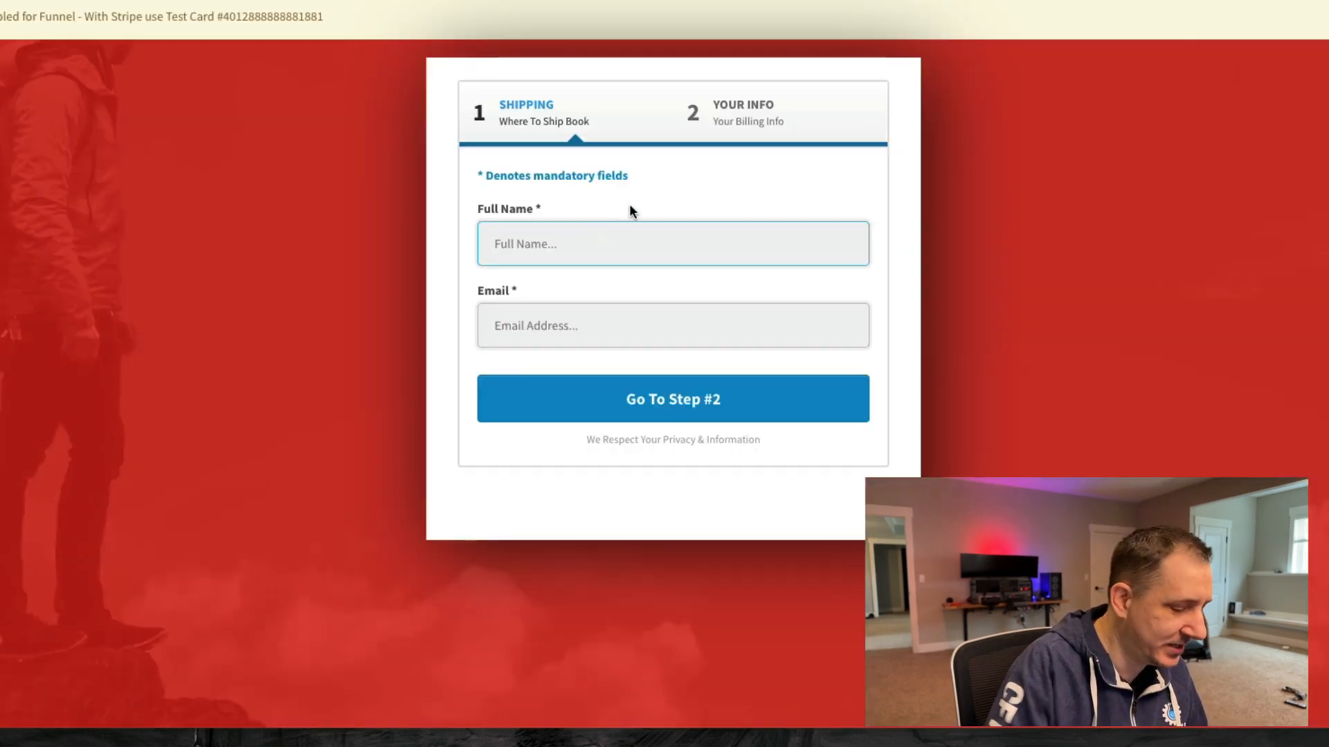
{"action": "type", "text": "Billy Bo"}
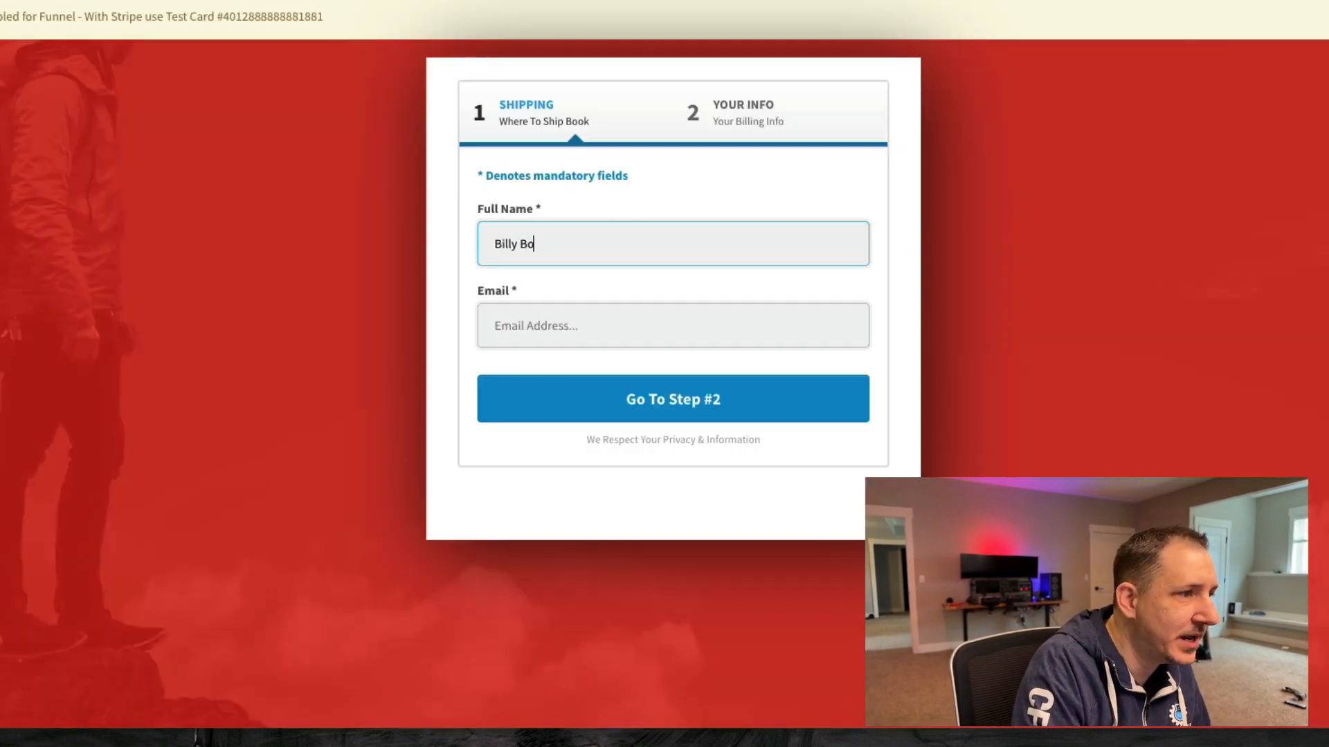
{"action": "type", "text": "b"}
{"action": "key", "text": "Tab"}
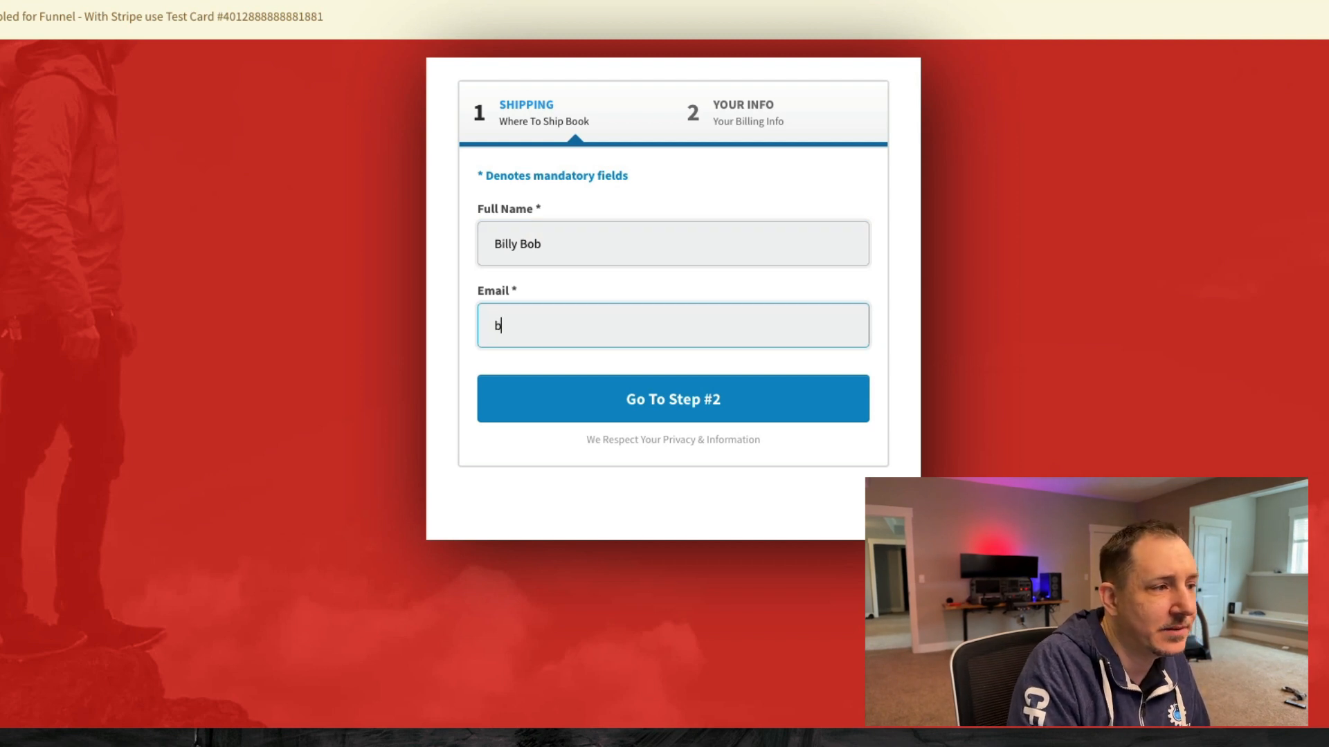
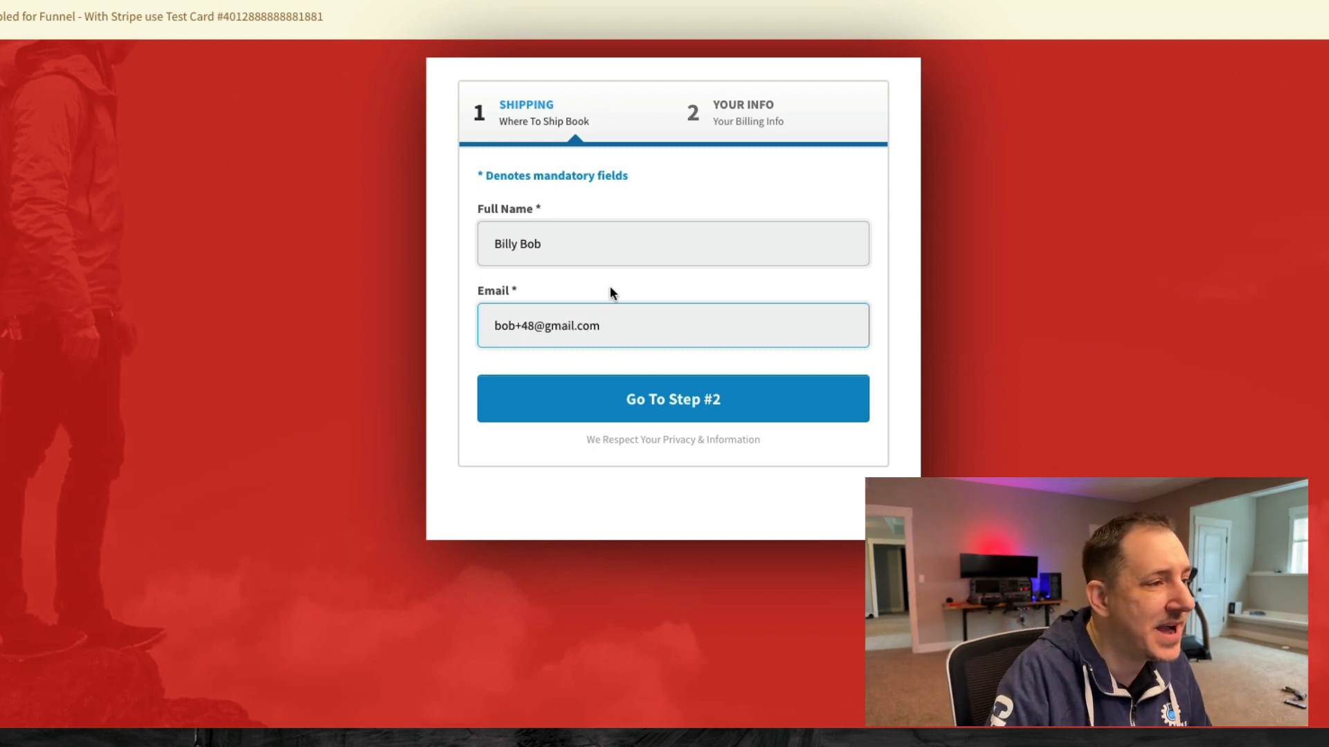
- Highlight the entered test e-mail, then close the order page tab back to the funnel editor
{"action": "left_click_drag", "start_coordinate": [640, 330], "coordinate": [482, 330]}
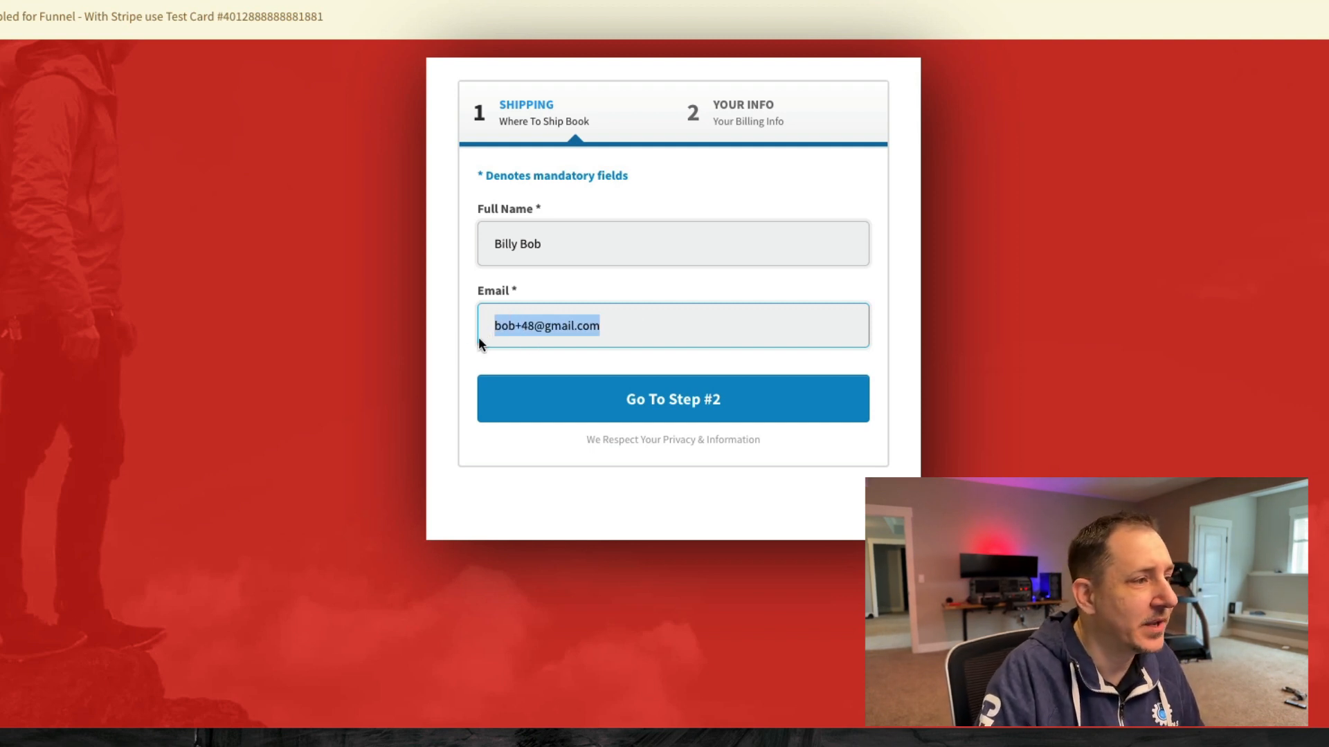
{"action": "left_click", "coordinate": [651, 330]}
{"action": "left_click_drag", "start_coordinate": [478, 338], "coordinate": [474, 331]}
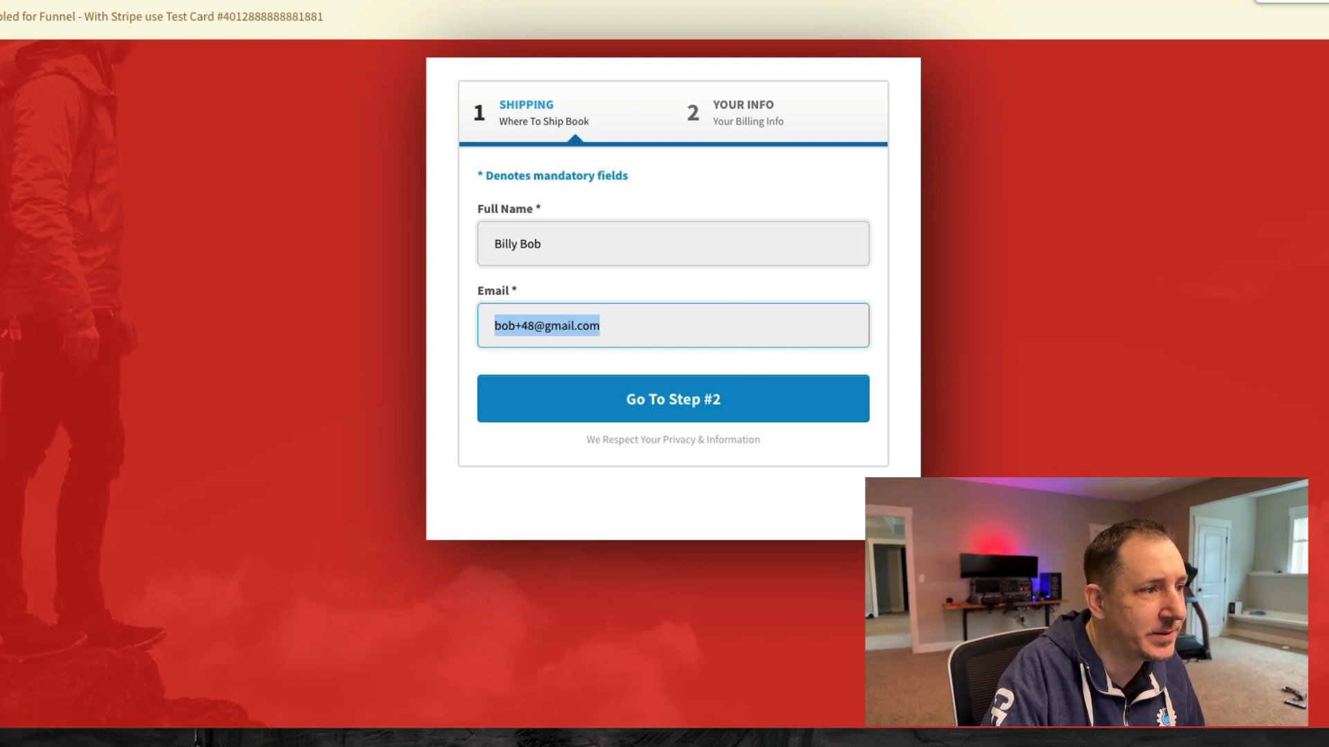
{"action": "key", "text": "ctrl+w"}
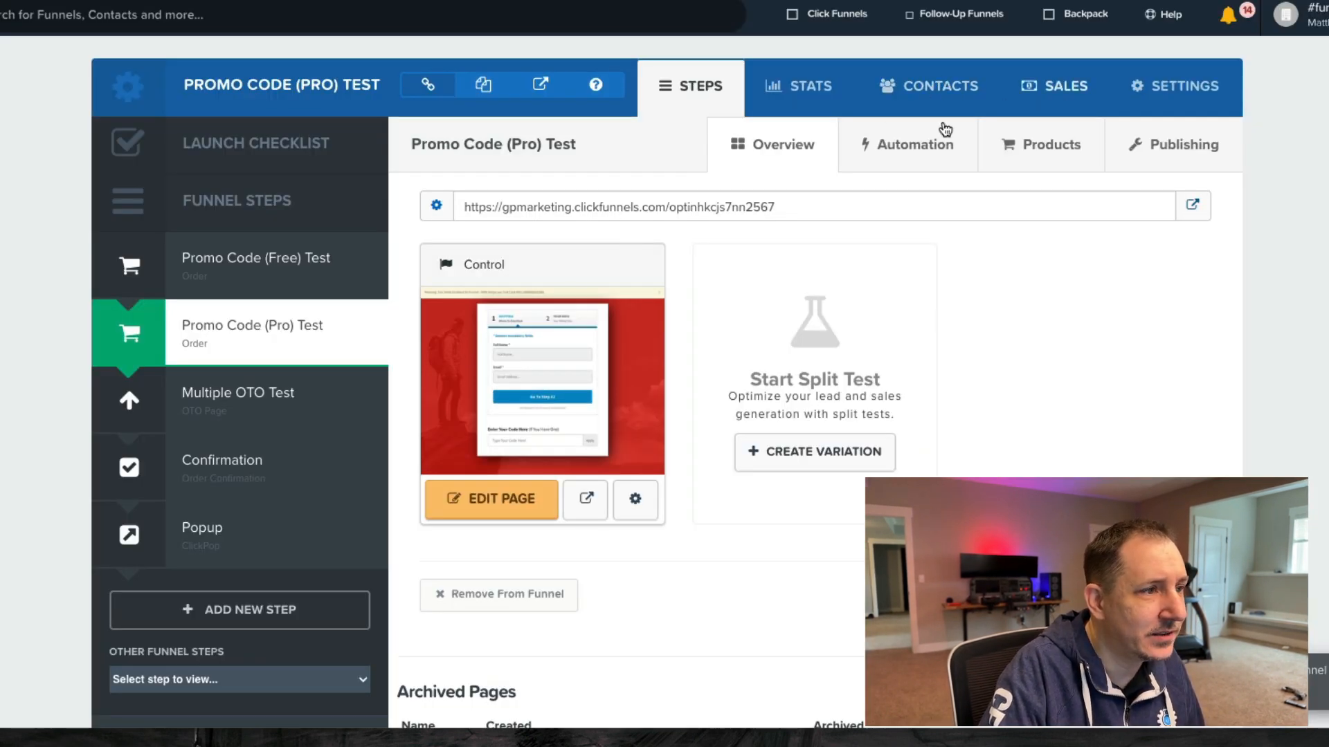
- Show the funnel's Contacts tab and highlight the newest test contact's e-mail among 3 contacts
{"action": "left_click", "coordinate": [1066, 86]}
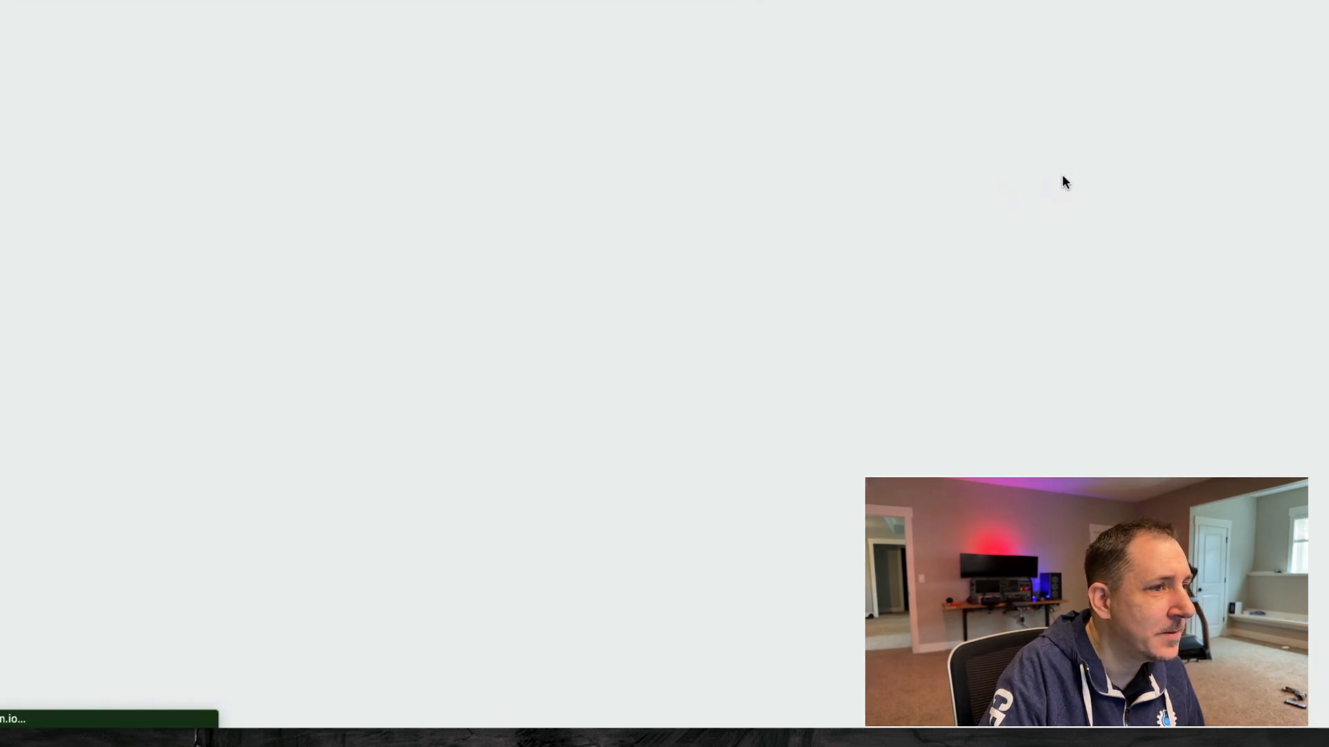
{"action": "left_click", "coordinate": [931, 86]}
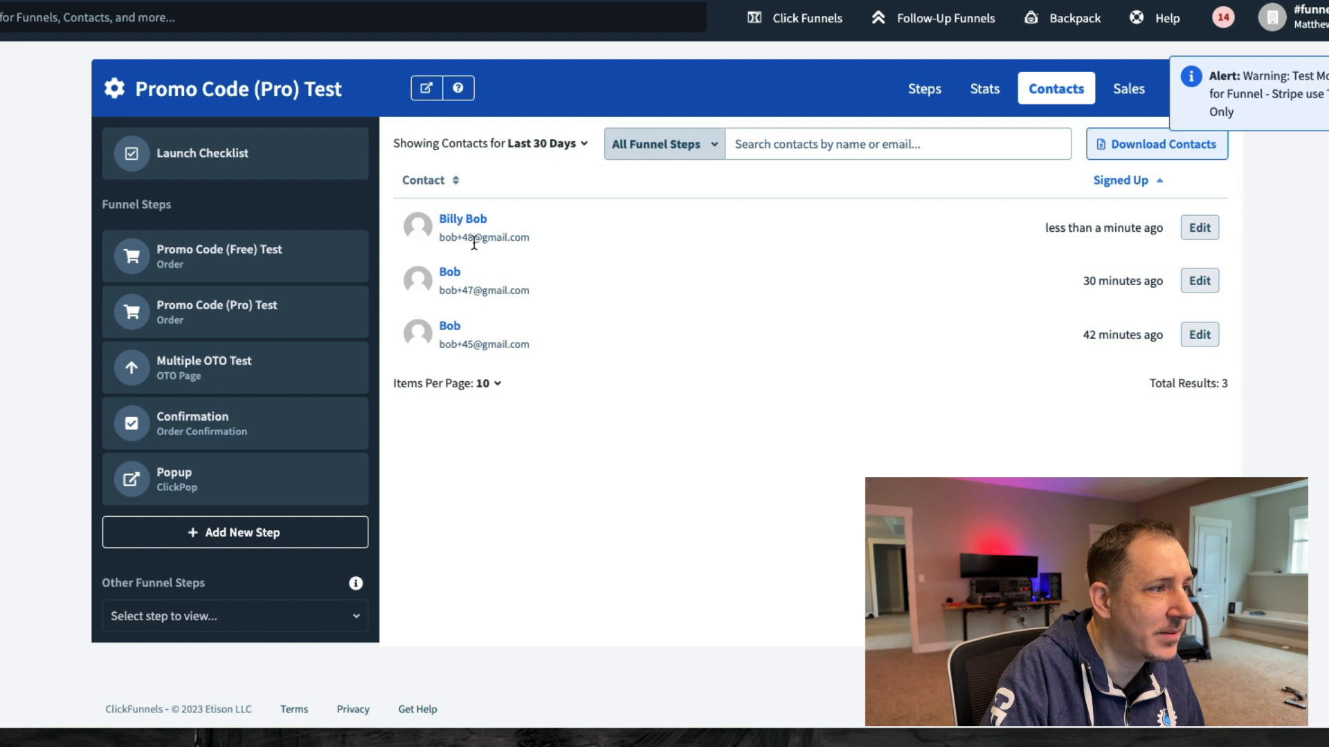
{"action": "left_click_drag", "start_coordinate": [438, 237], "coordinate": [546, 238]}
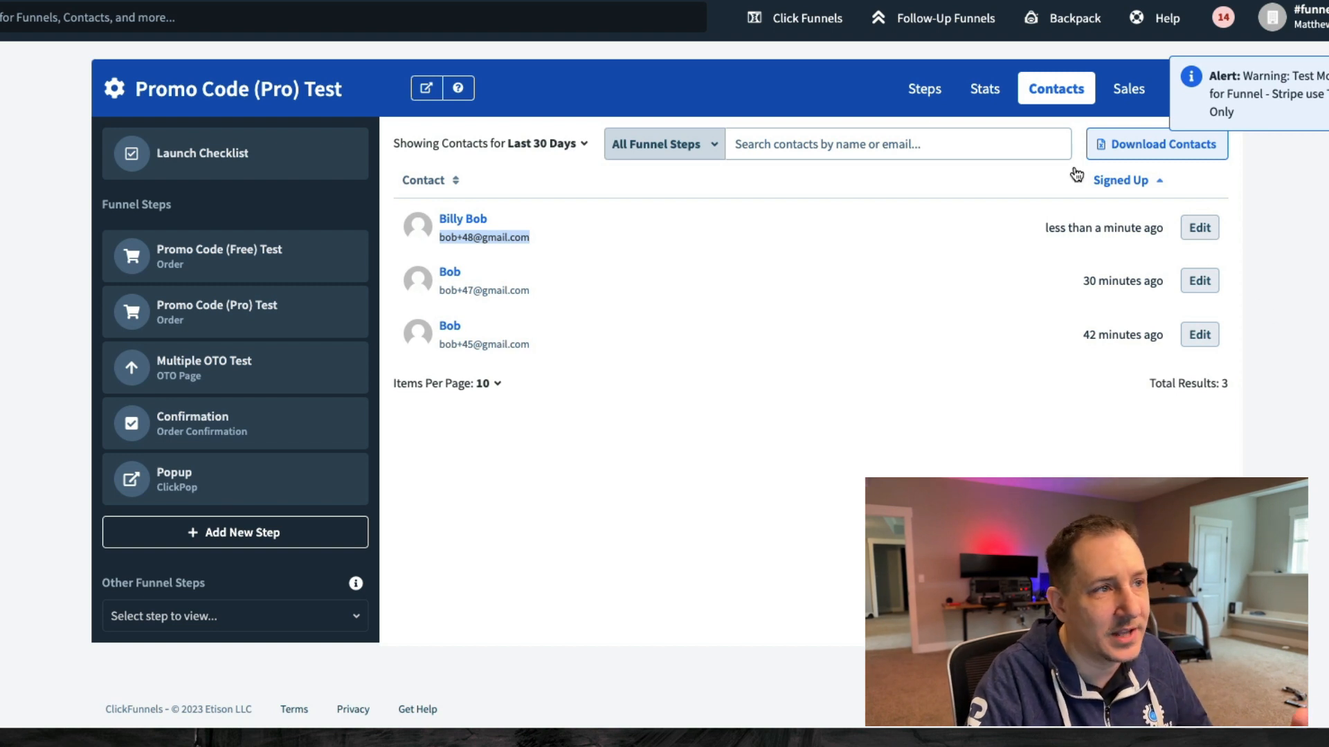
{"action": "mouse_move", "coordinate": [924, 23]}
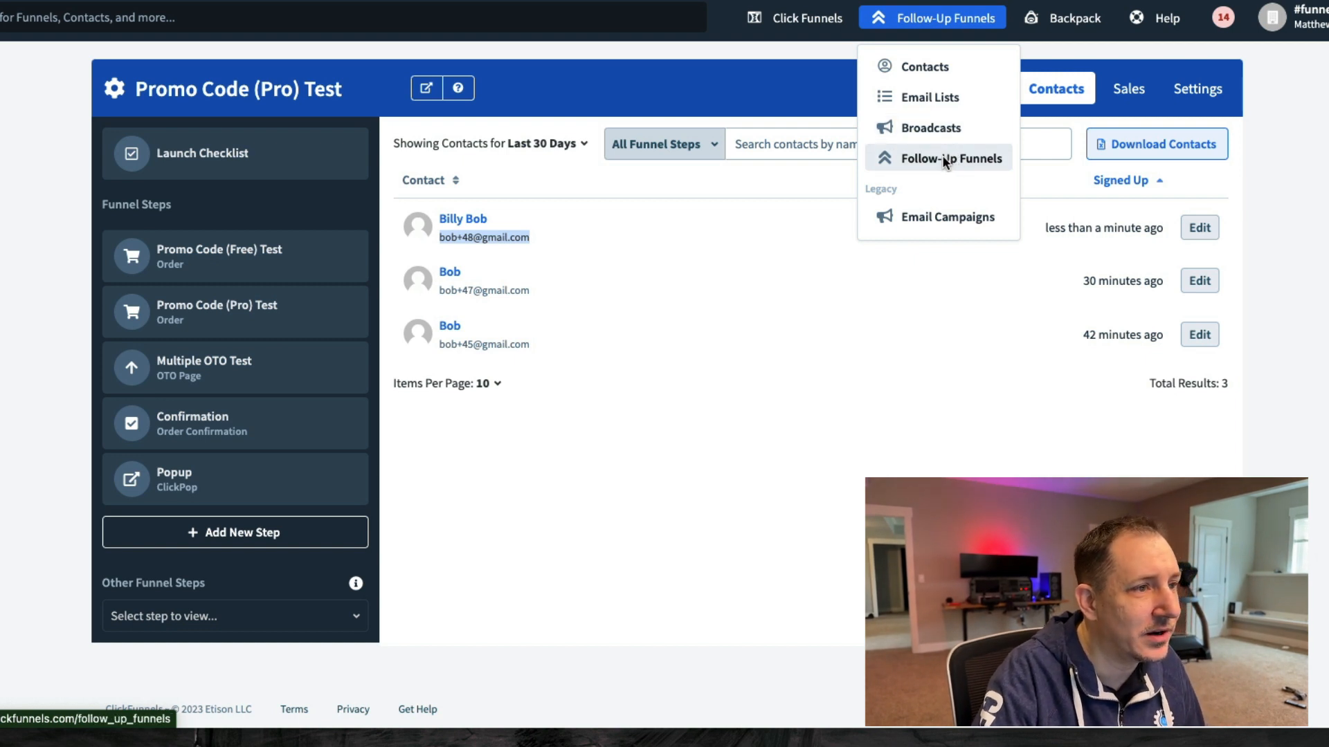
- Open the Elite Sim Build - PROSPECTS email list, showing 2 subscribers and its follow-up funnel
{"action": "left_click", "coordinate": [923, 95]}
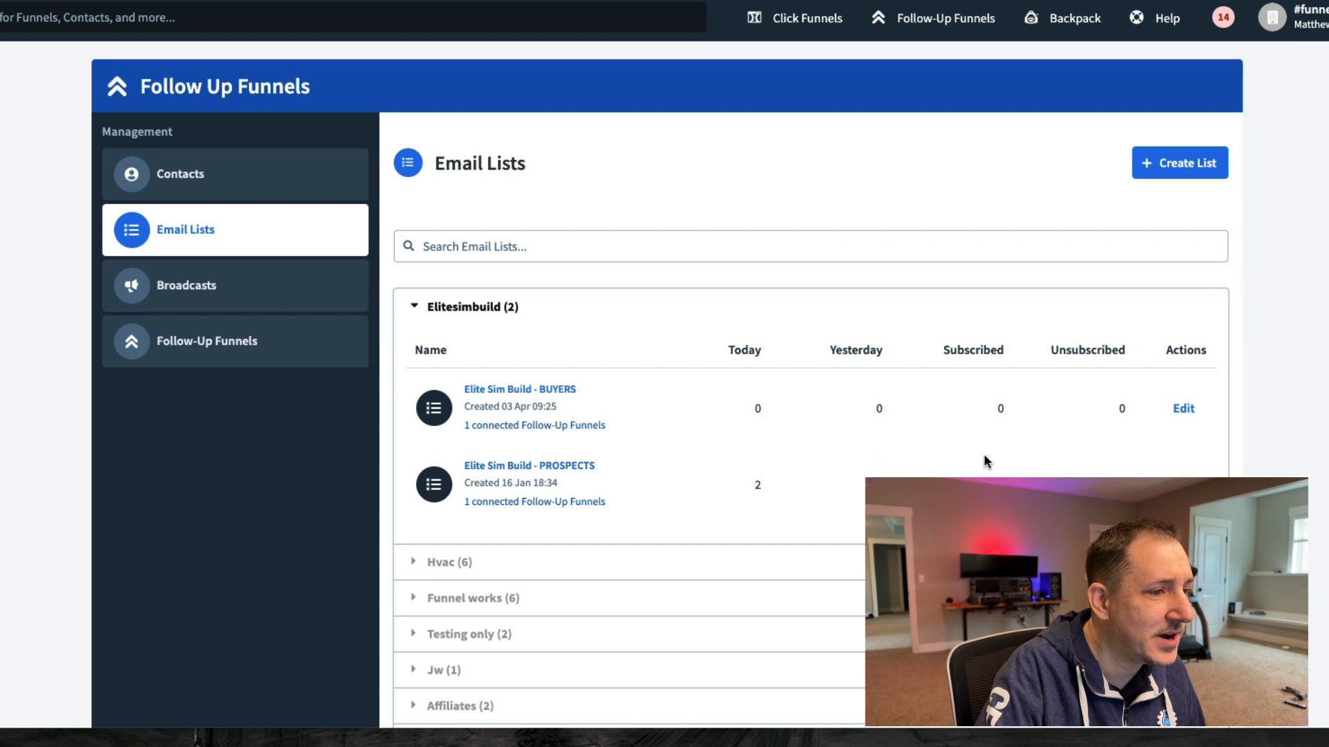
{"action": "left_click", "coordinate": [512, 467]}
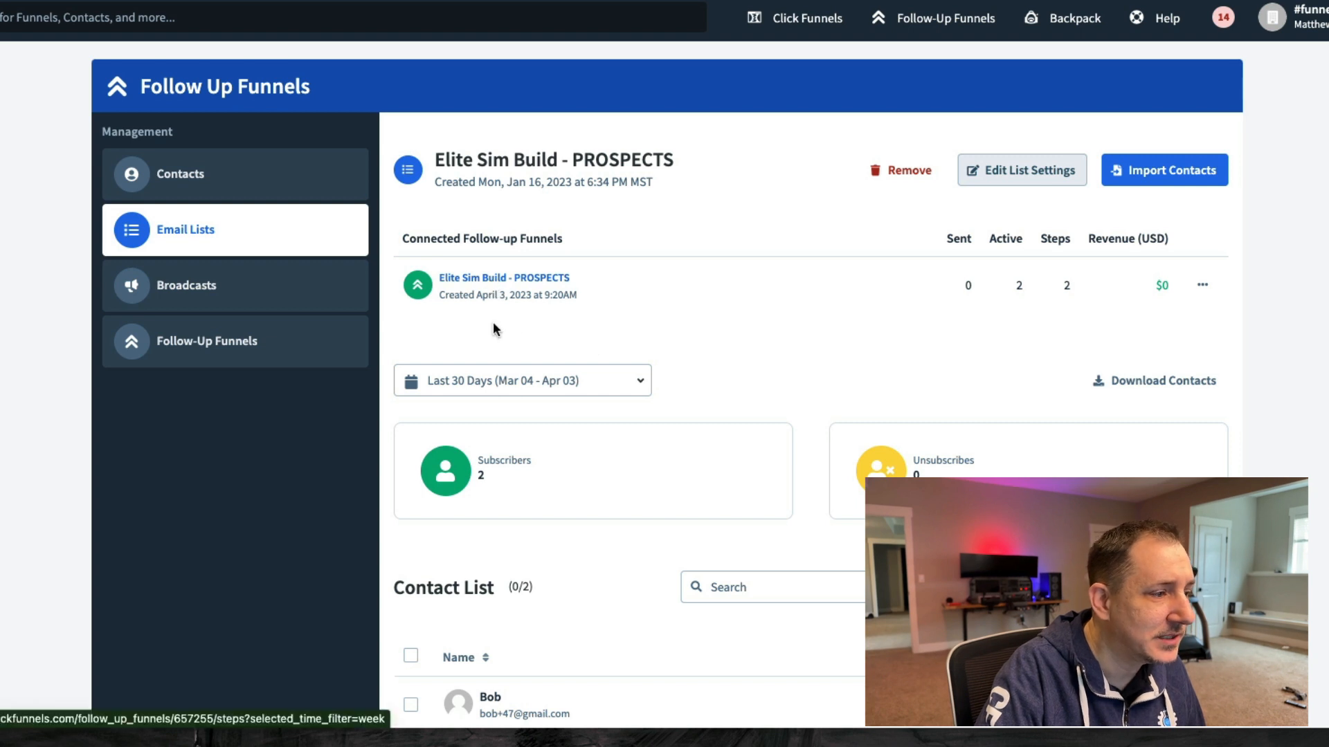
{"action": "scroll", "coordinate": [601, 377], "scroll_direction": "down", "scroll_amount": 2}
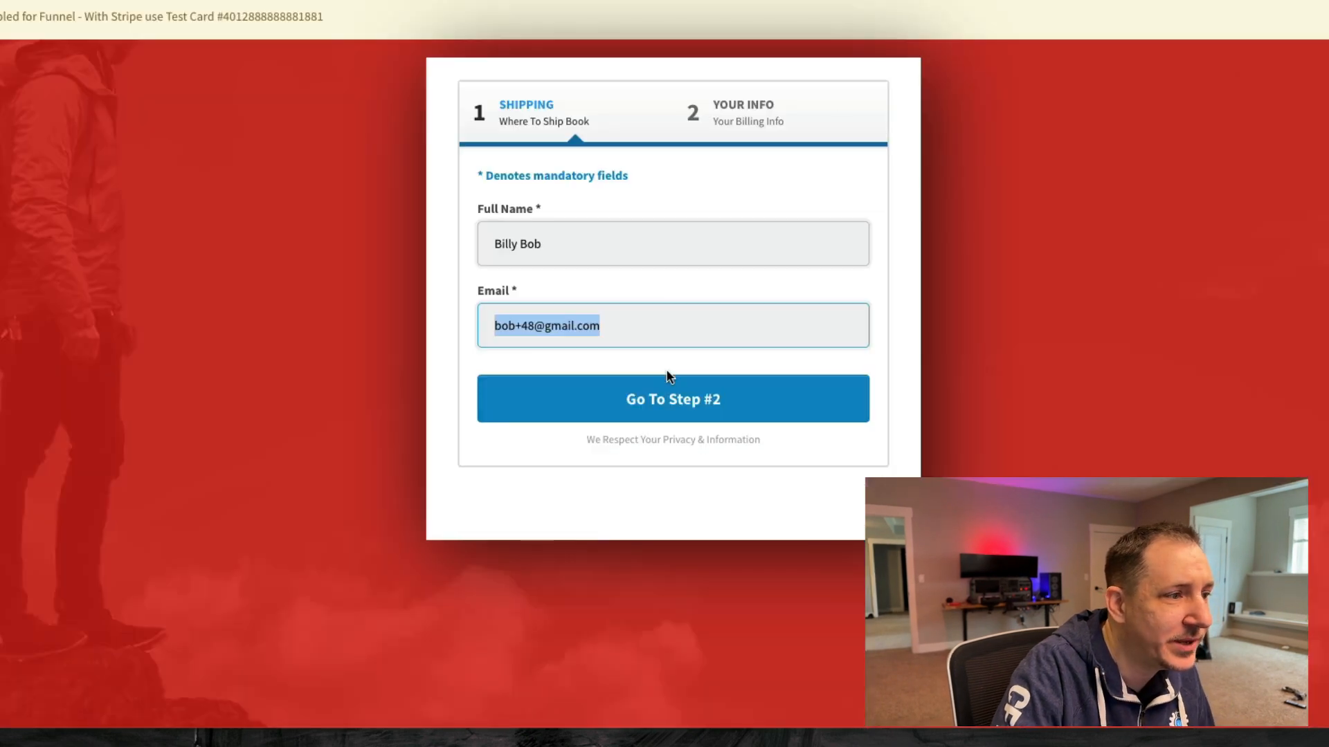
- Advance to billing and enter the copied test card number plus expiry and CVC
{"action": "left_click", "coordinate": [683, 398]}
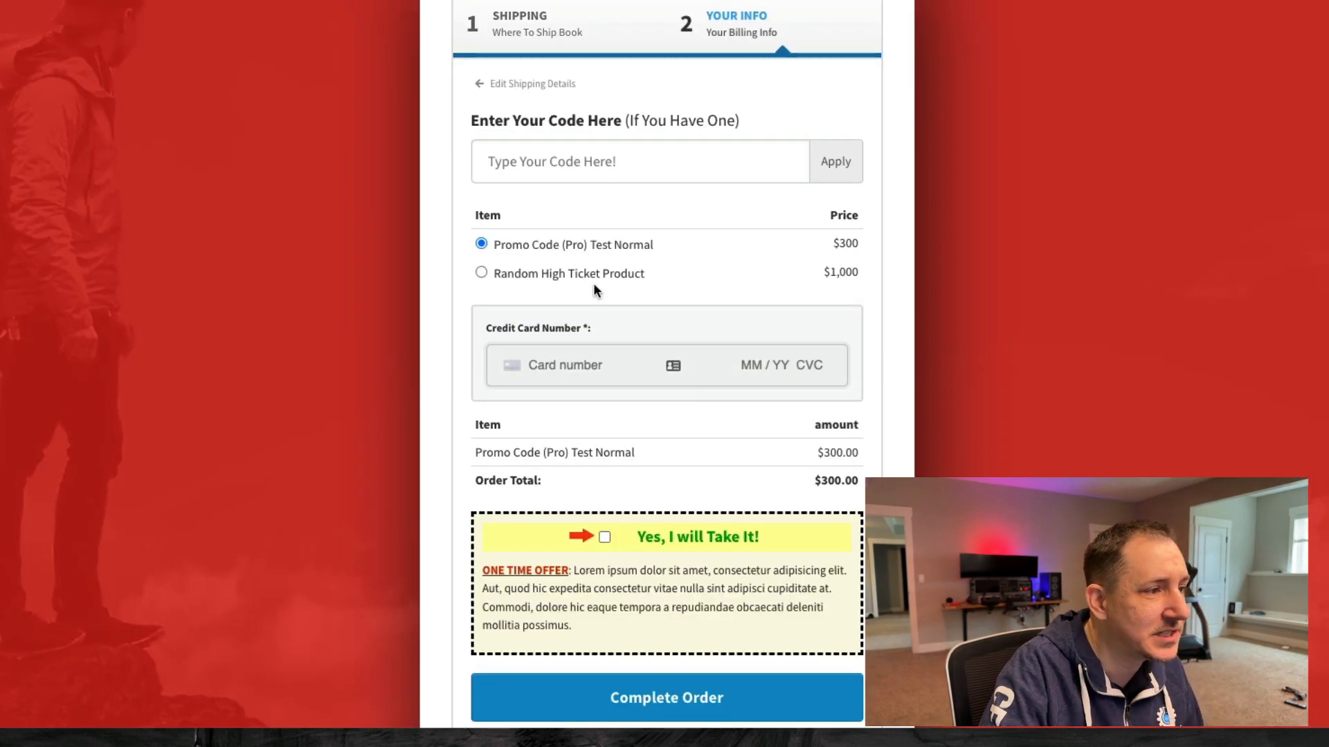
{"action": "scroll", "coordinate": [568, 362], "scroll_direction": "up", "scroll_amount": 2}
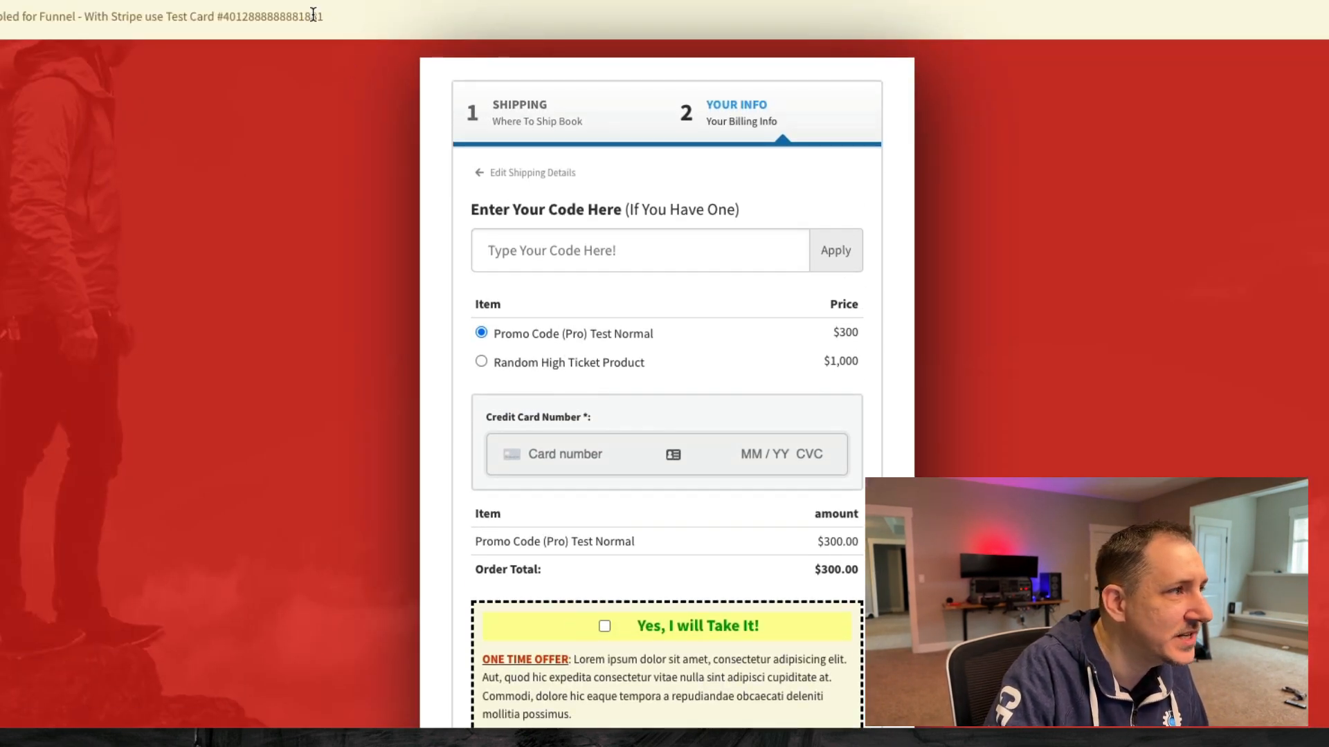
{"action": "double_click", "coordinate": [282, 17]}
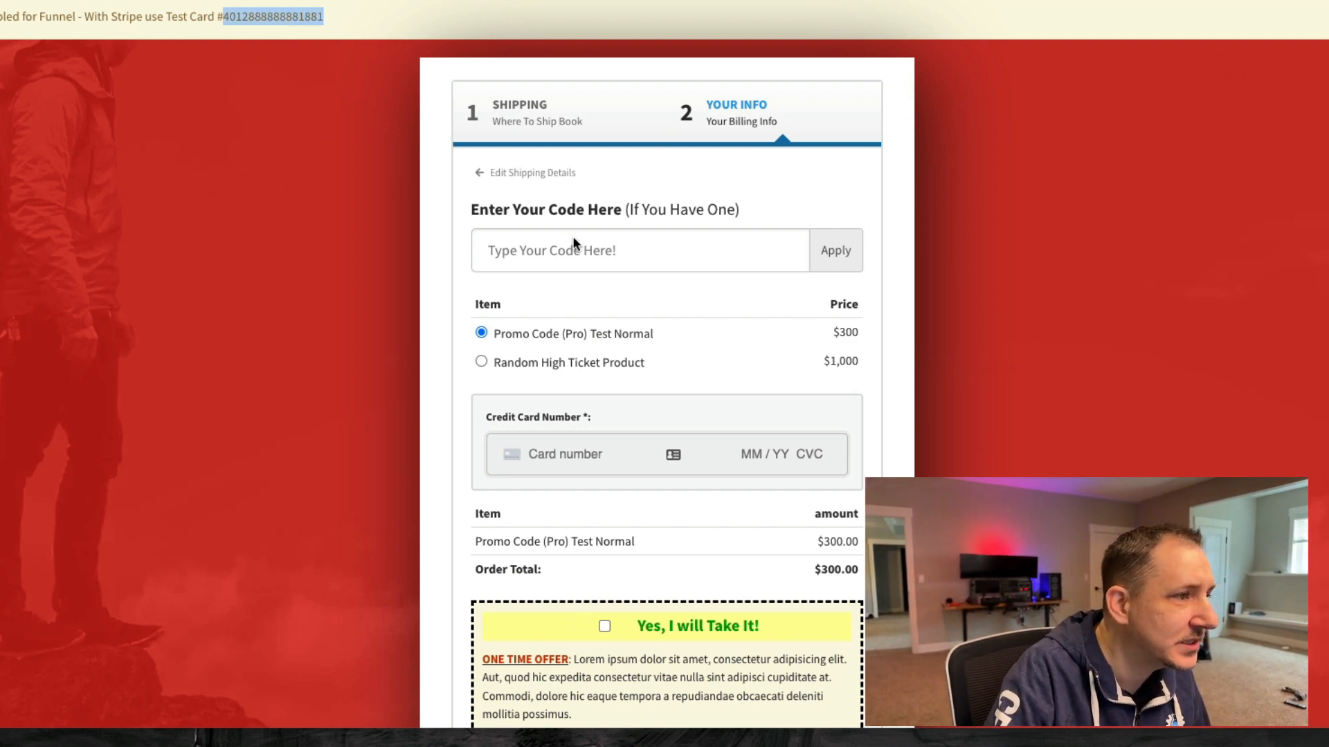
{"action": "scroll", "coordinate": [546, 401], "scroll_direction": "down", "scroll_amount": 1}
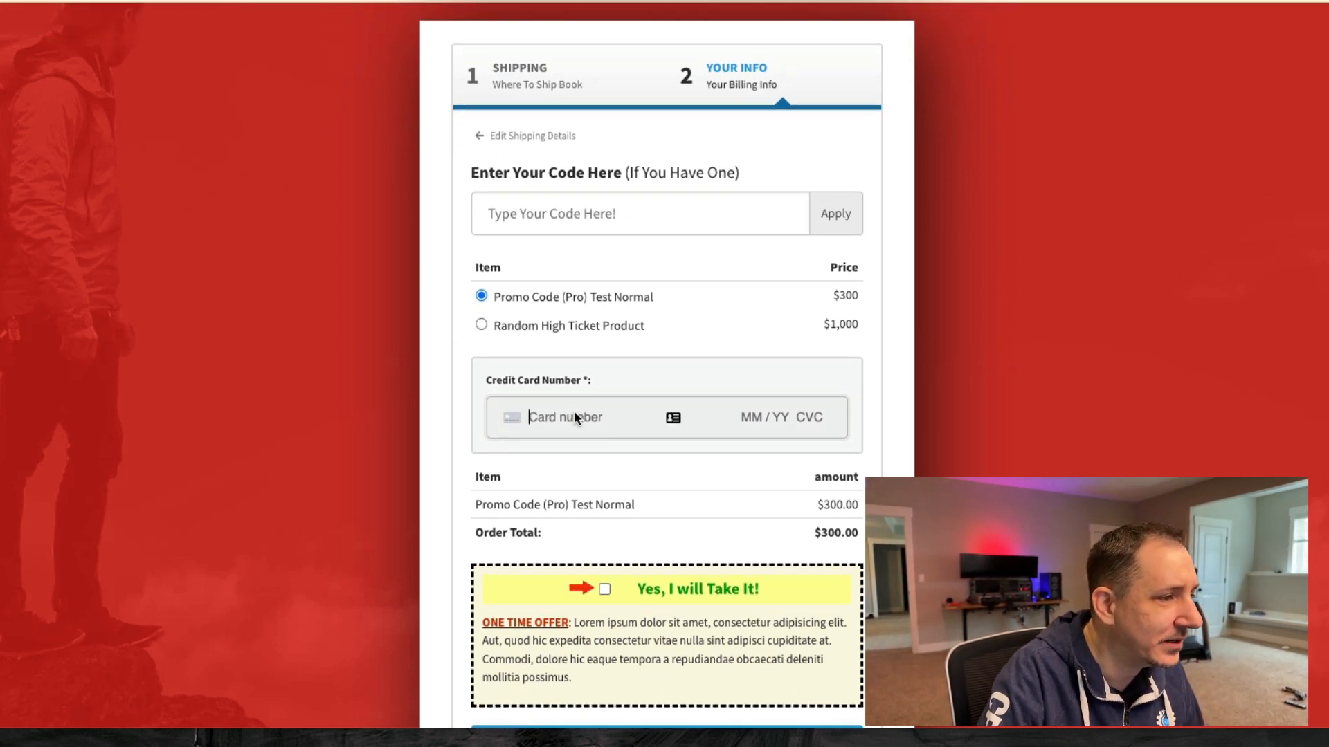
{"action": "left_click", "coordinate": [570, 414]}
{"action": "key", "text": "ctrl+v"}
{"action": "type", "text": "0234234"}
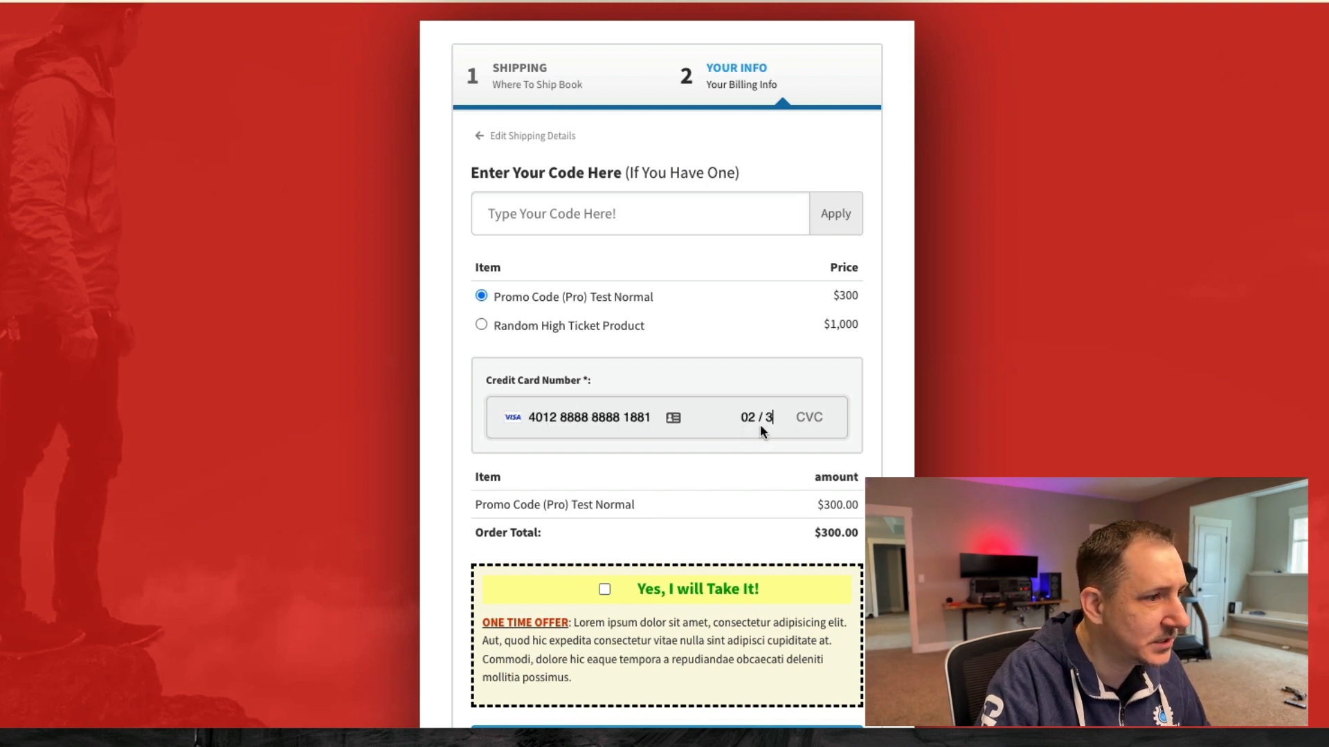
- Accept the $30 'Yes, I will Take It!' bump and complete the $330 order
{"action": "scroll", "coordinate": [604, 526], "scroll_direction": "down", "scroll_amount": 1}
{"action": "left_click", "coordinate": [604, 560]}
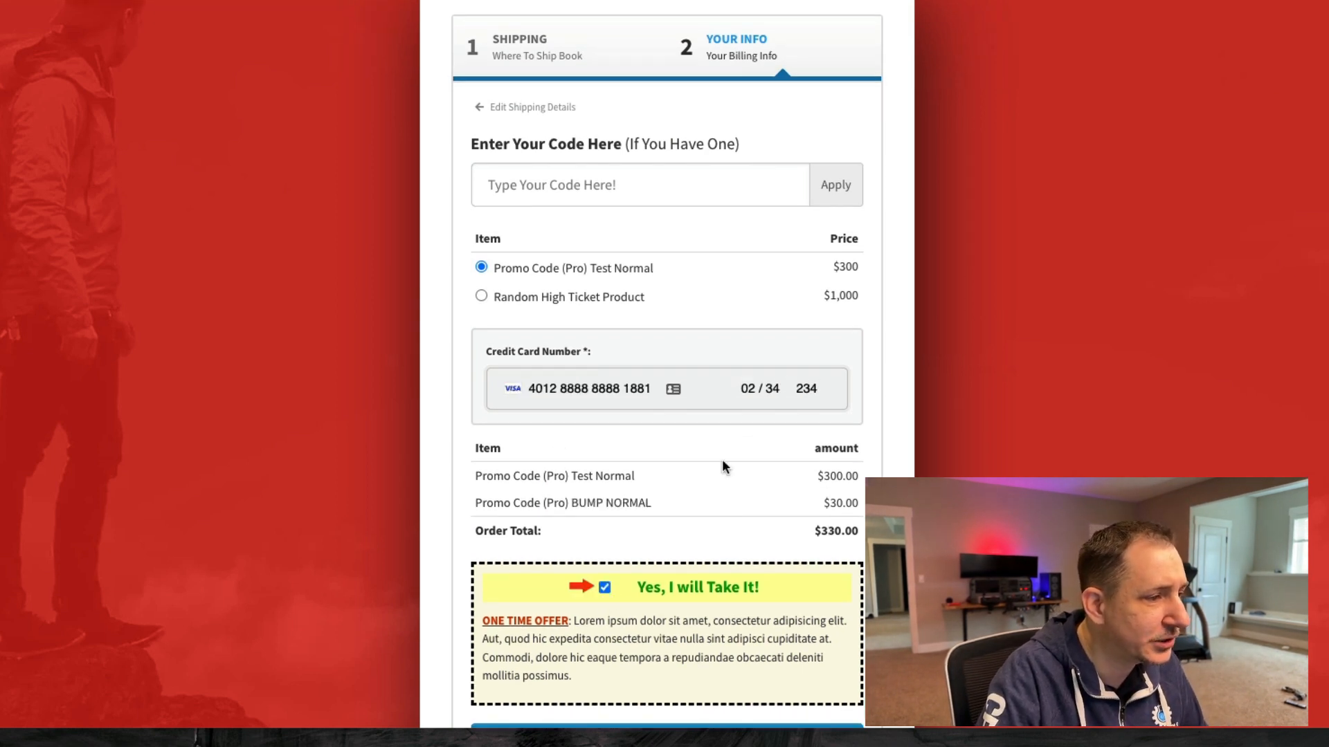
{"action": "scroll", "coordinate": [721, 468], "scroll_direction": "down", "scroll_amount": 4}
{"action": "left_click", "coordinate": [681, 588]}
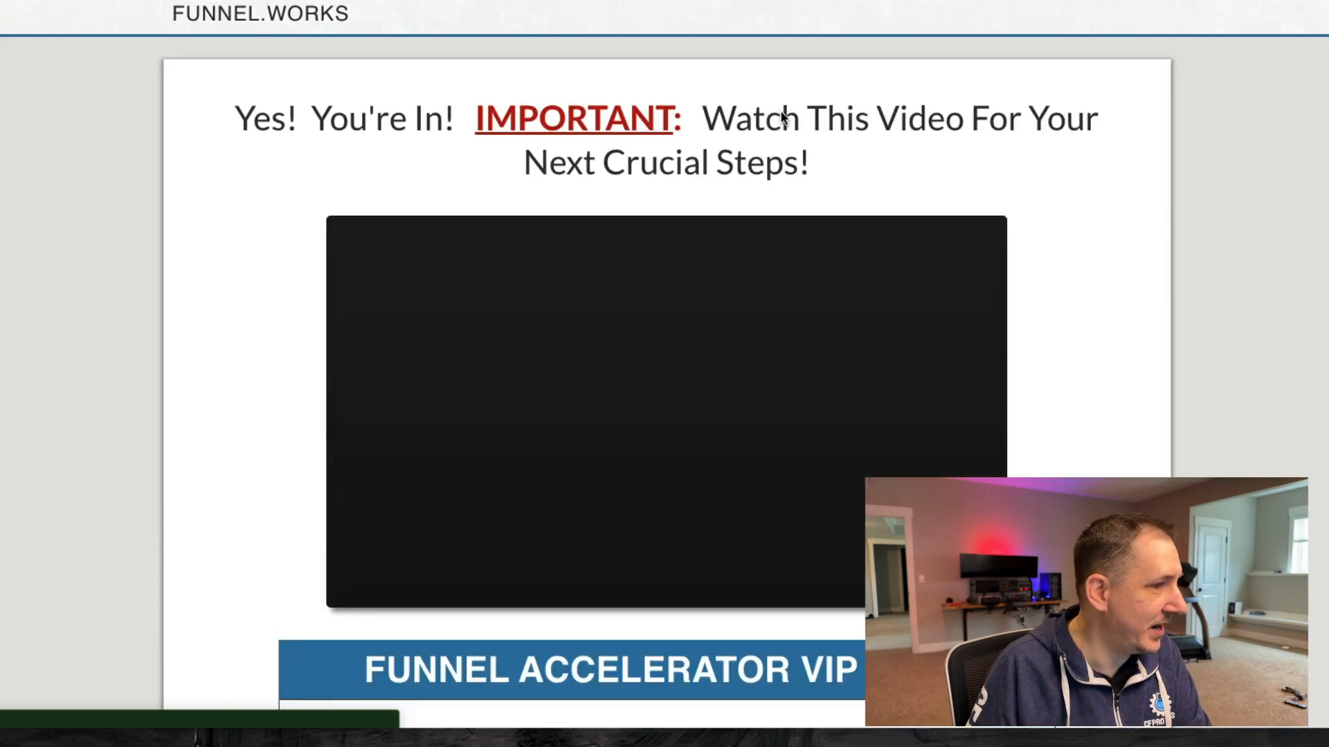
- Scroll down and back up through the thank-you page after the order completes
{"action": "scroll", "coordinate": [747, 361], "scroll_direction": "down", "scroll_amount": 6}
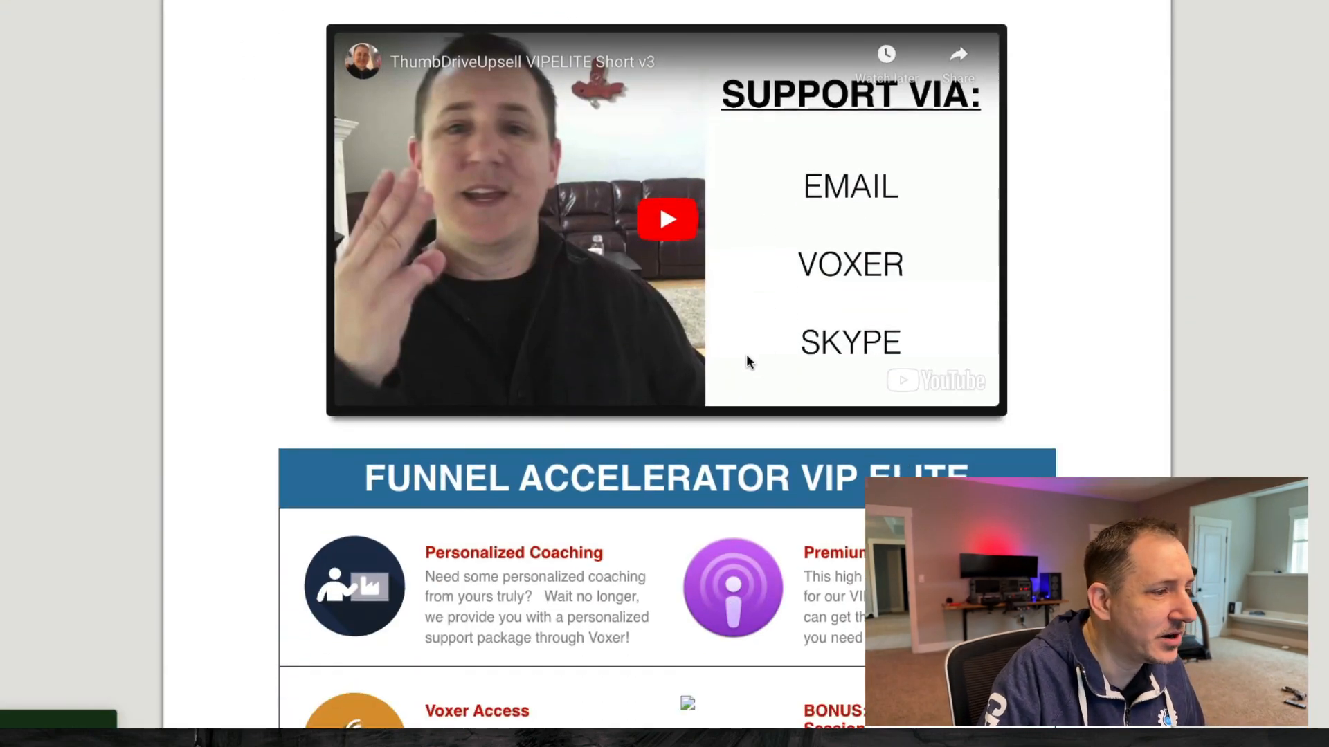
{"action": "scroll", "coordinate": [764, 308], "scroll_direction": "up", "scroll_amount": 6}
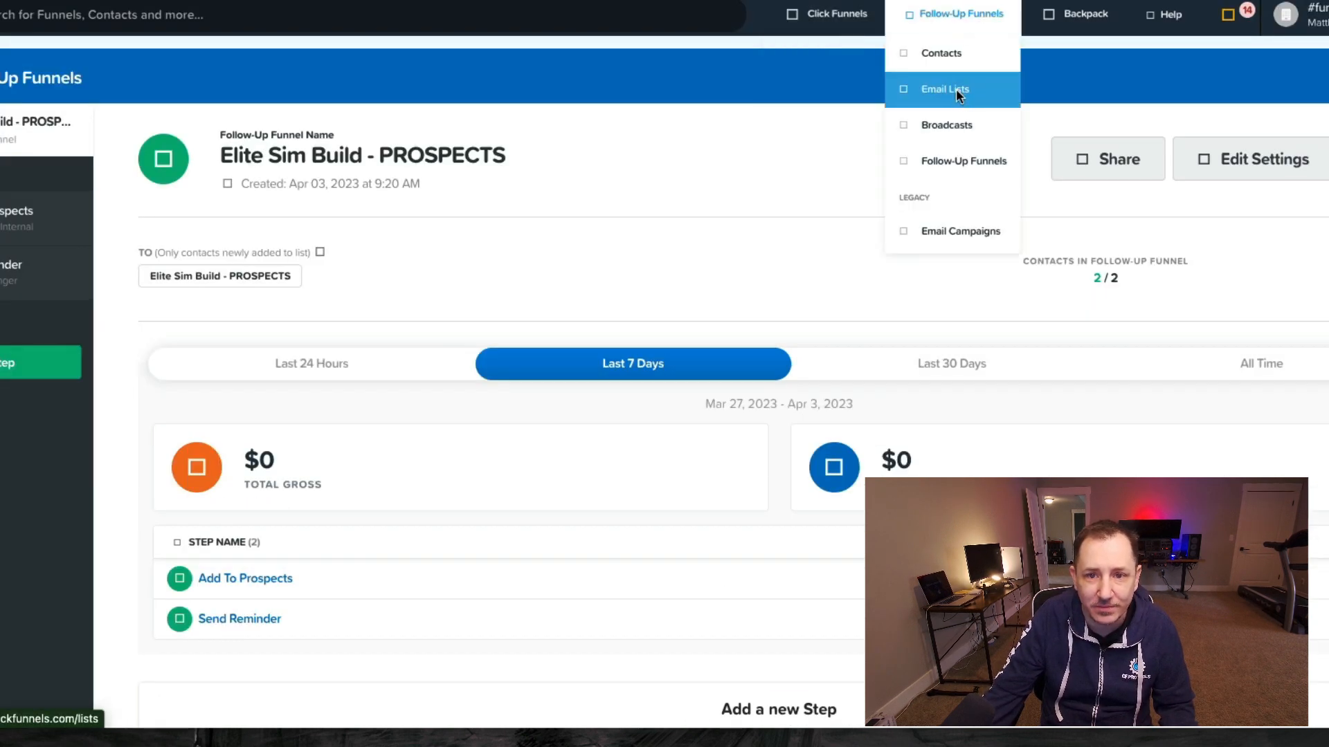
- Check that the test buyer is in the Elite Sim Build - BUYERS contact list, then list the follow-up funnels
{"action": "left_click", "coordinate": [953, 89]}
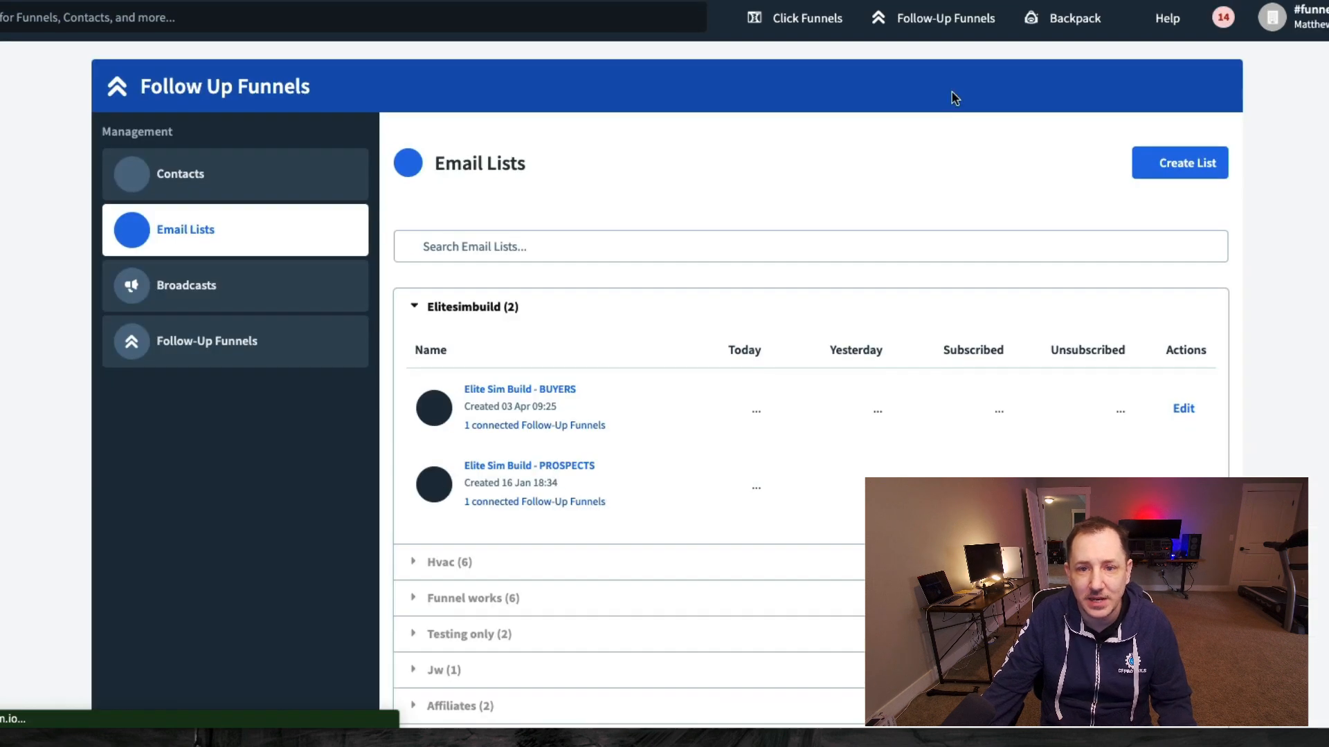
{"action": "left_click", "coordinate": [507, 389]}
{"action": "scroll", "coordinate": [617, 415], "scroll_direction": "down", "scroll_amount": 3}
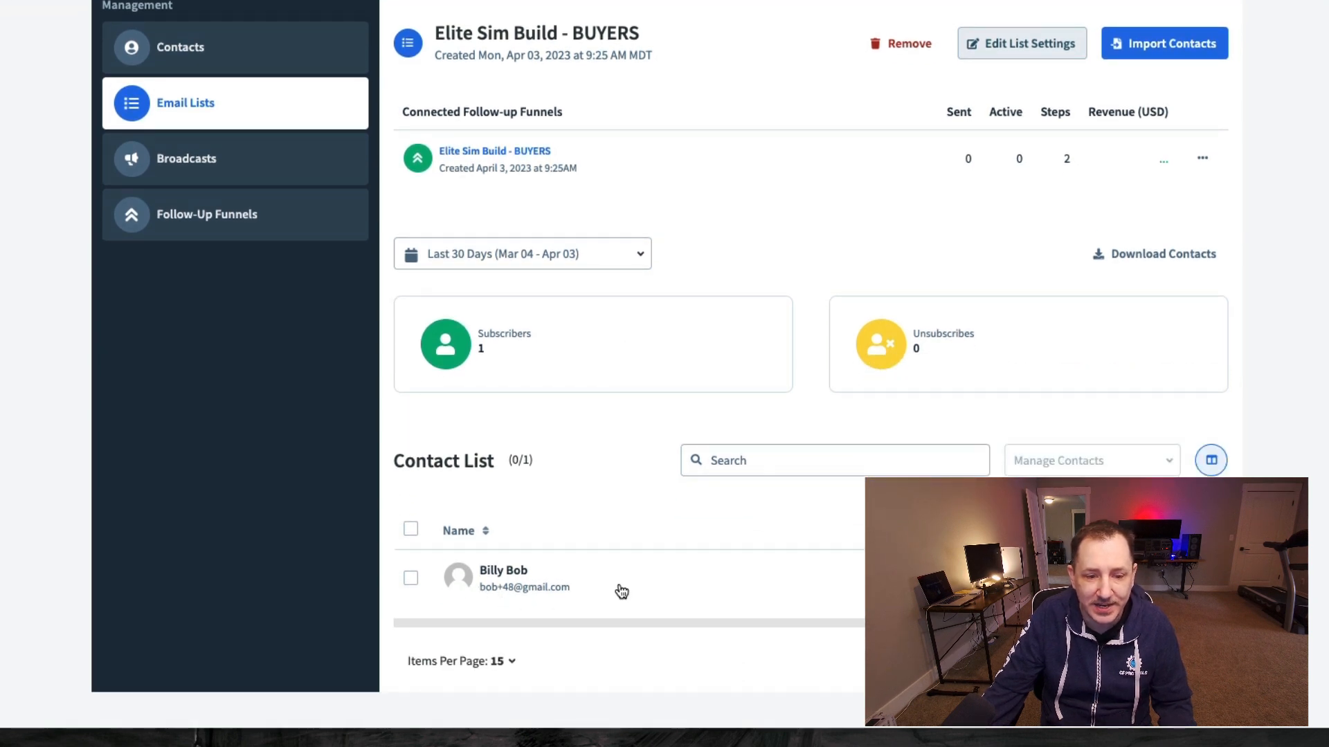
{"action": "scroll", "coordinate": [754, 570], "scroll_direction": "up", "scroll_amount": 2}
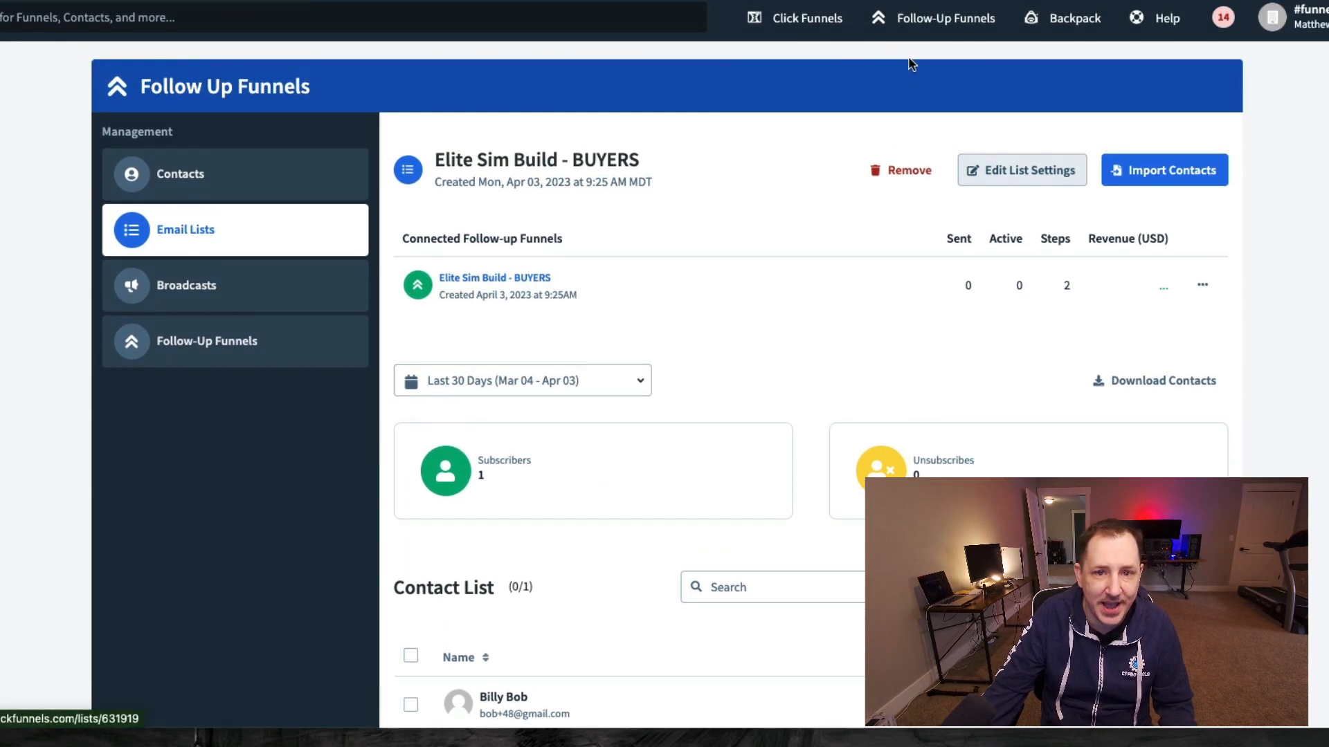
{"action": "mouse_move", "coordinate": [911, 40]}
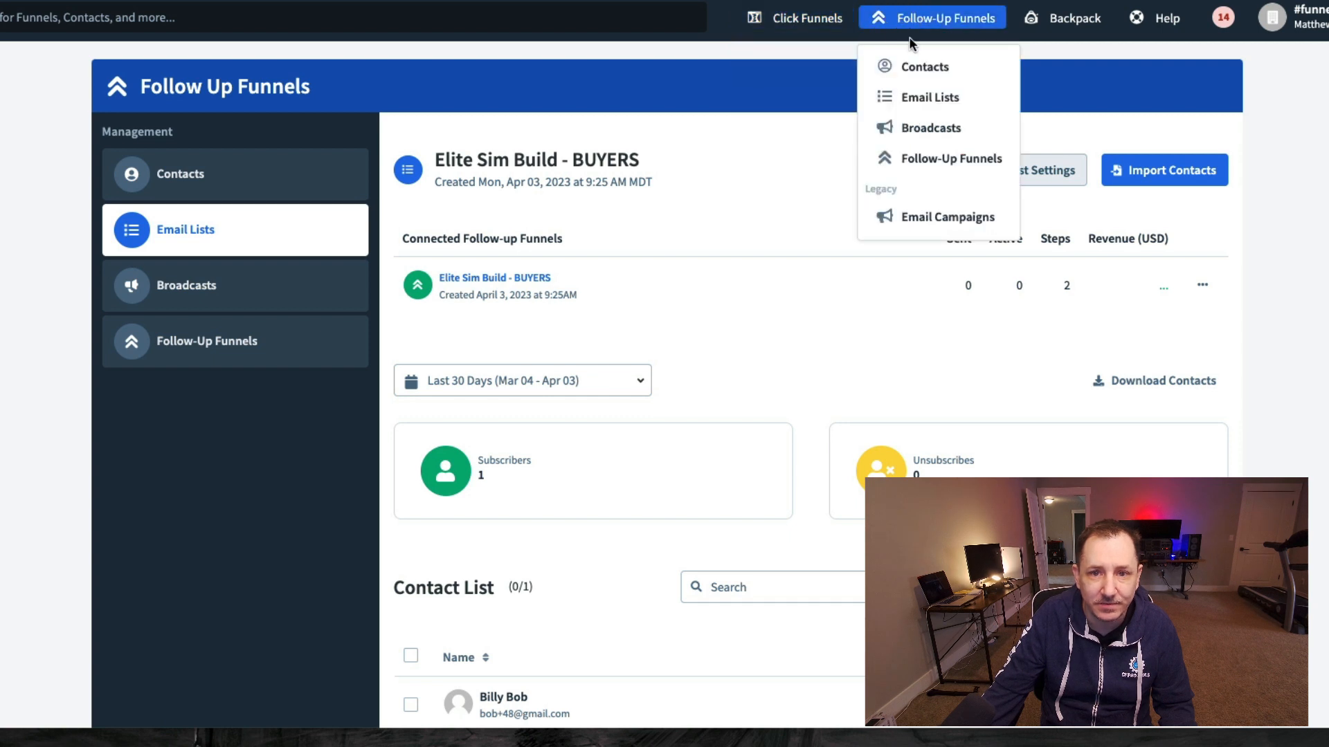
{"action": "left_click", "coordinate": [934, 159]}
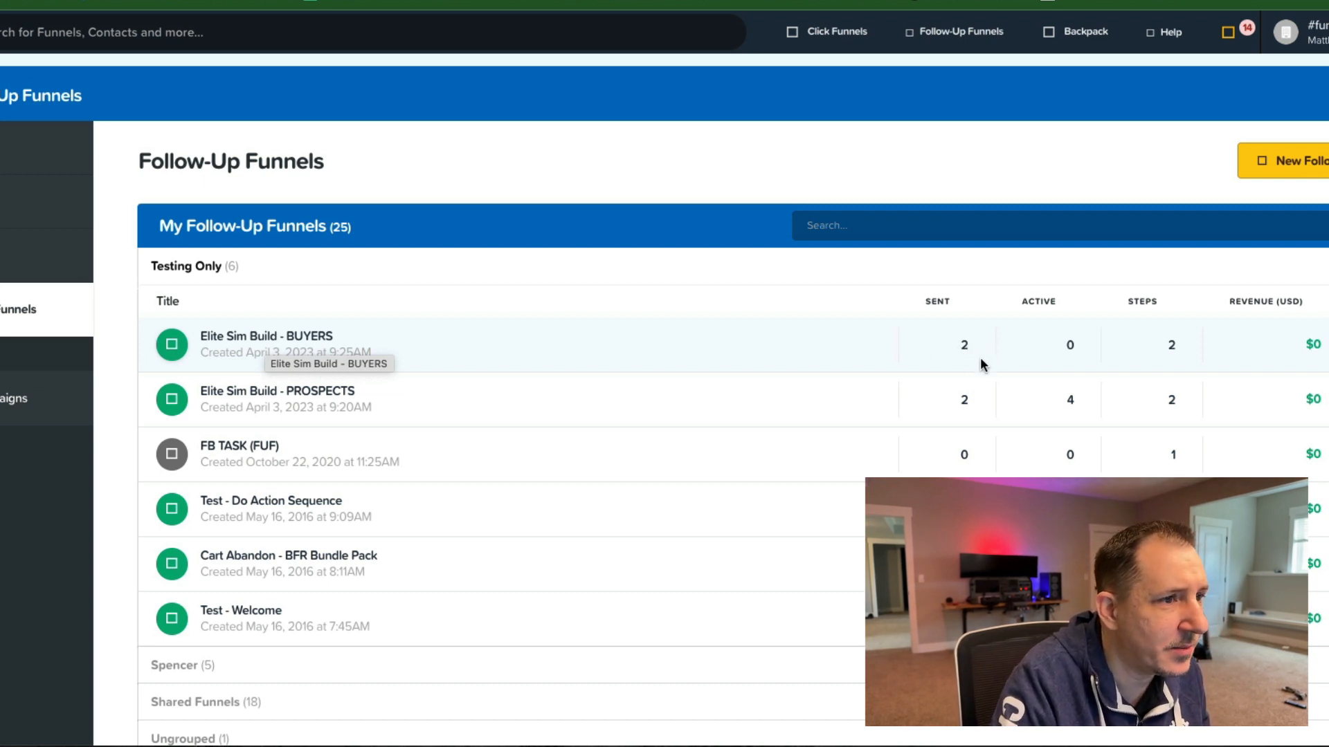
- Open the Elite Sim Build - BUYERS follow-up funnel and scroll through its two steps
{"action": "left_click", "coordinate": [256, 337]}
{"action": "scroll", "coordinate": [455, 506], "scroll_direction": "down", "scroll_amount": 2}
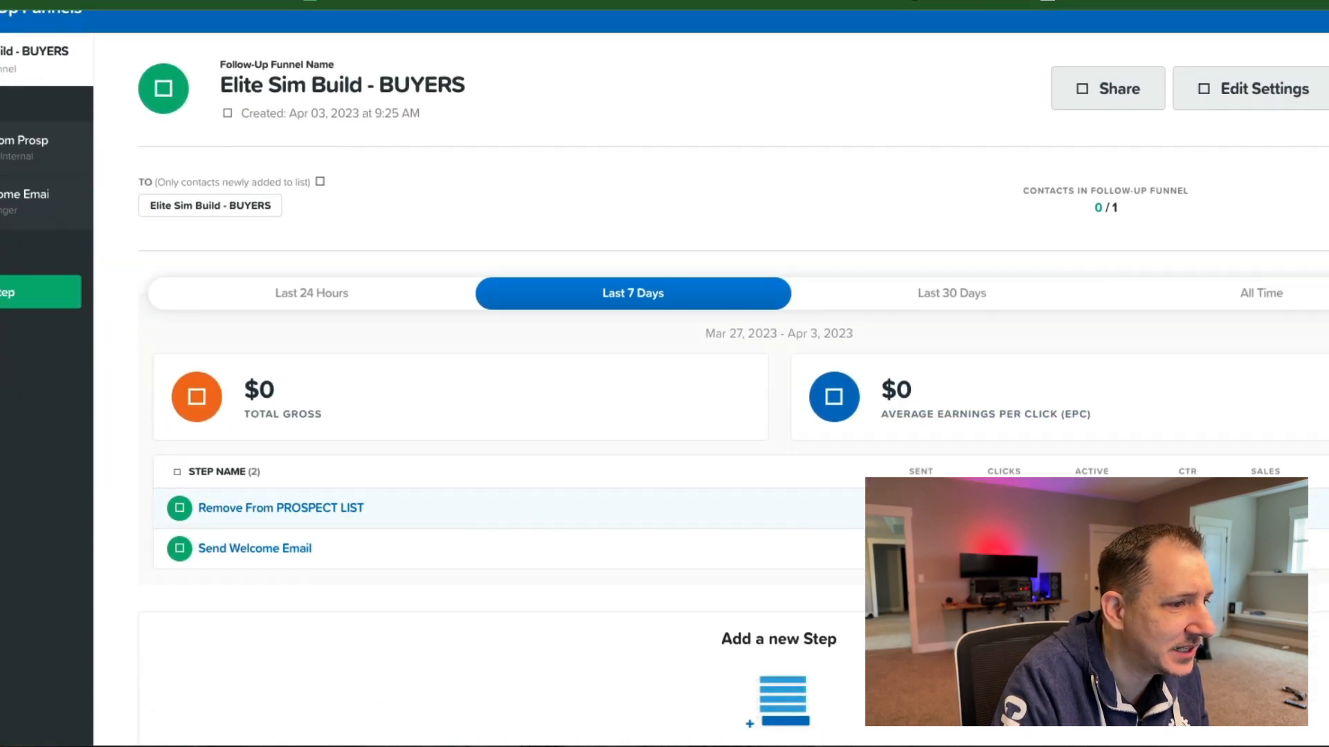